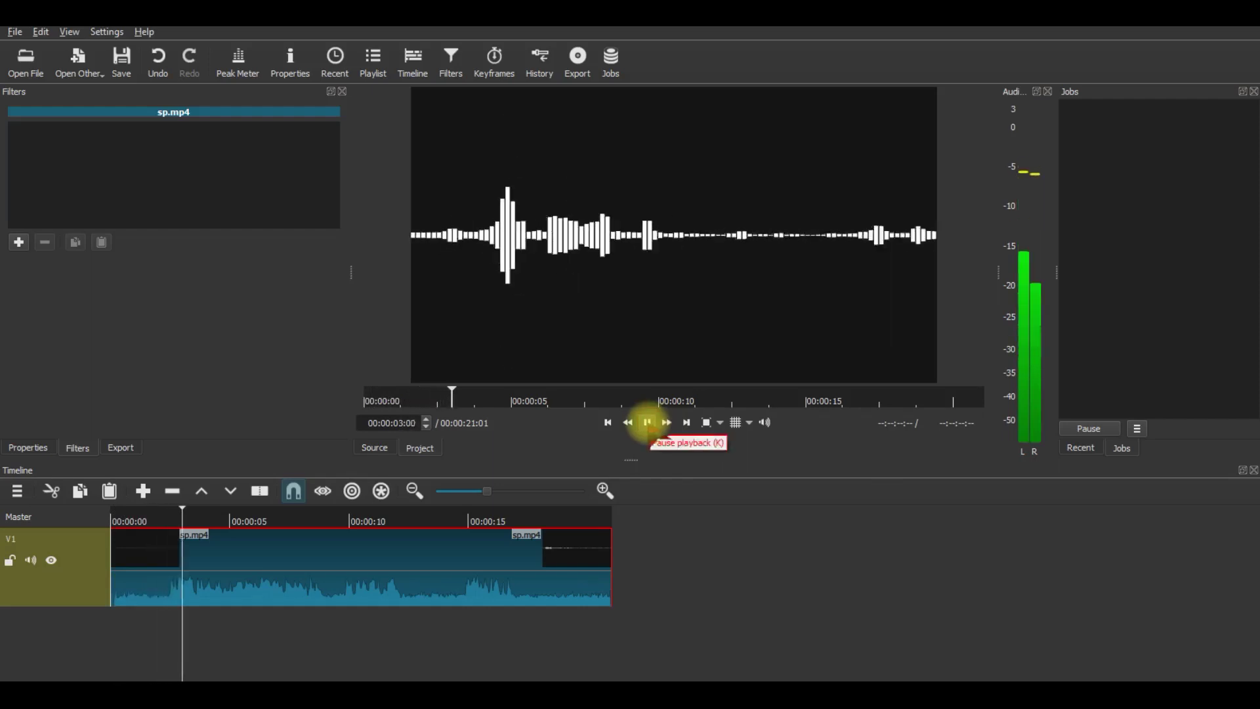
- Play the sp.mp4 clip from several points, including its start, to listen to its background noise
click(648, 423)
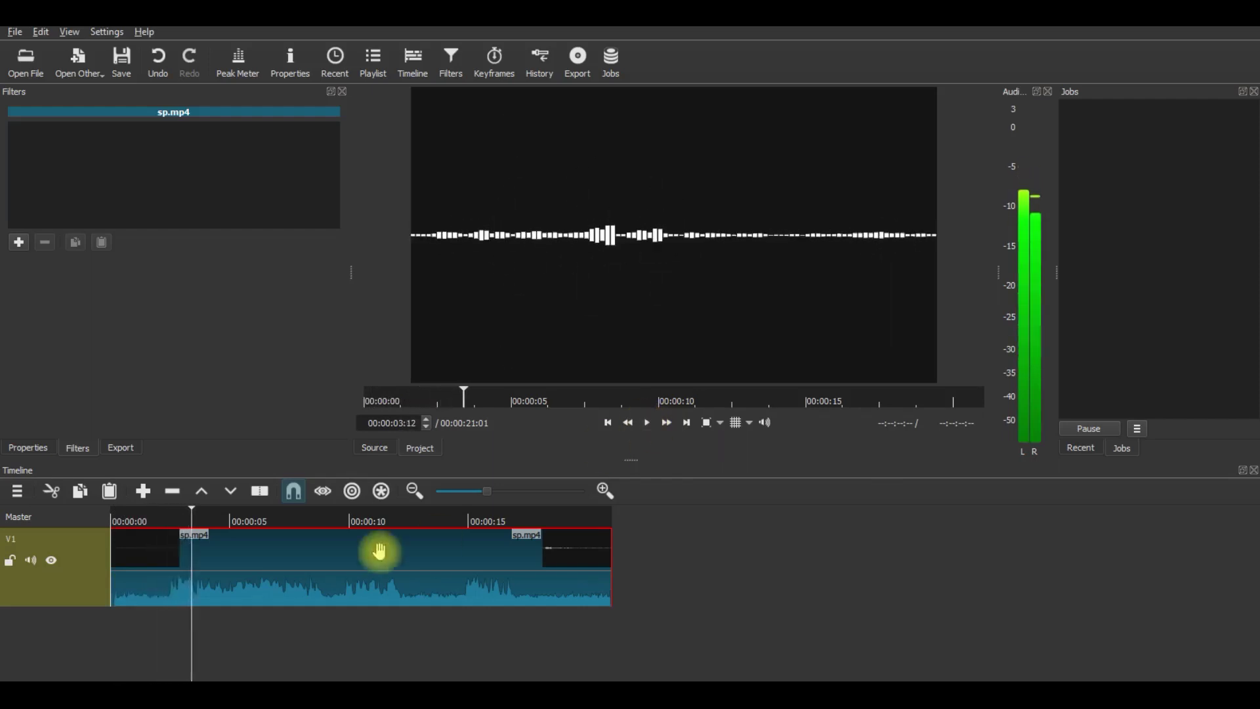
click(288, 517)
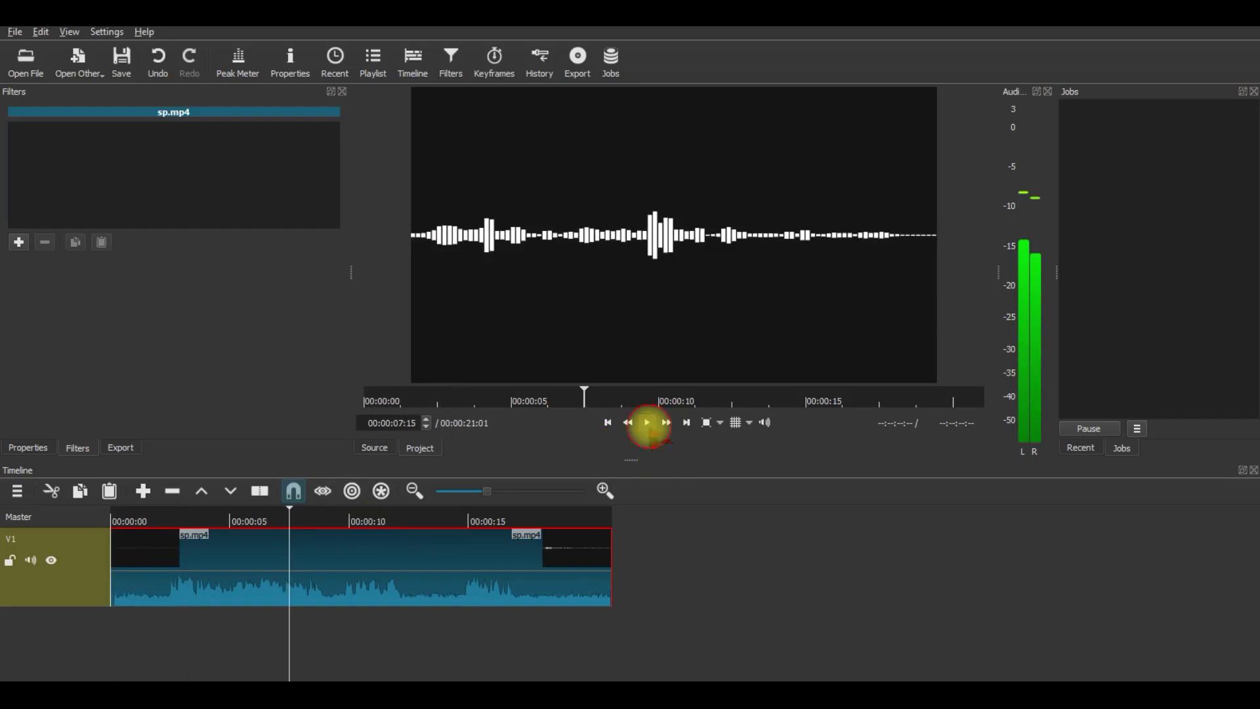
click(648, 423)
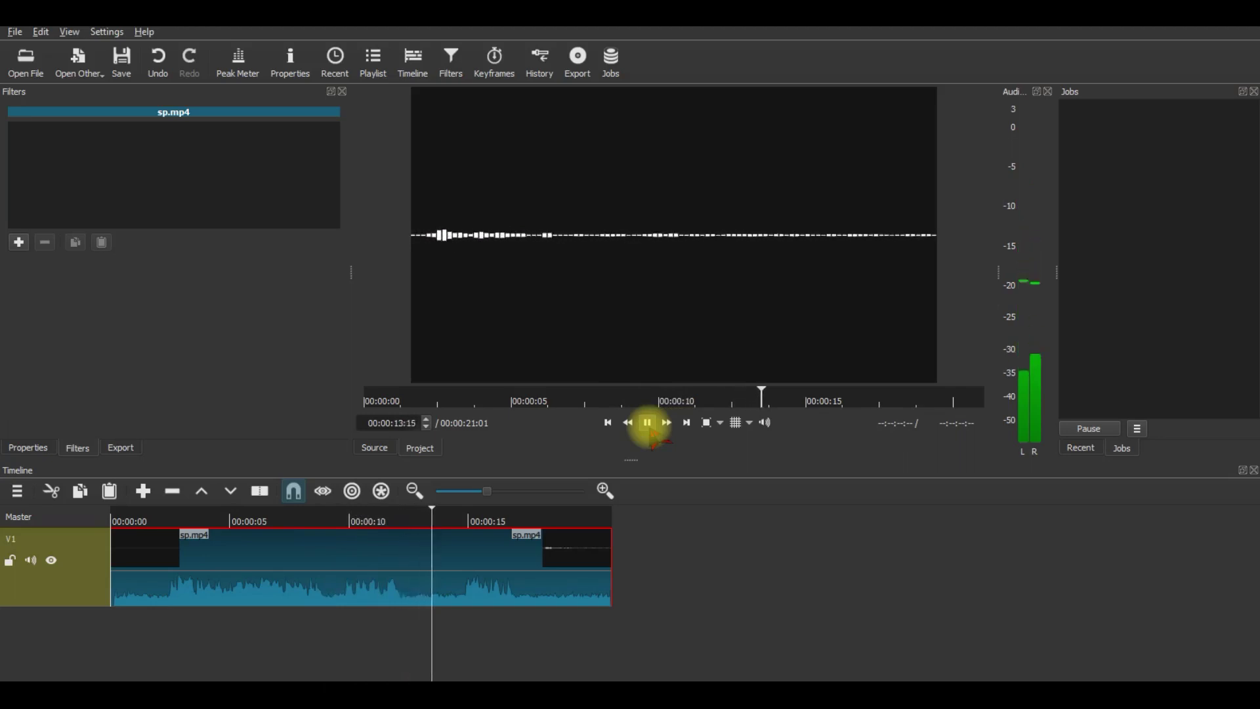
click(648, 423)
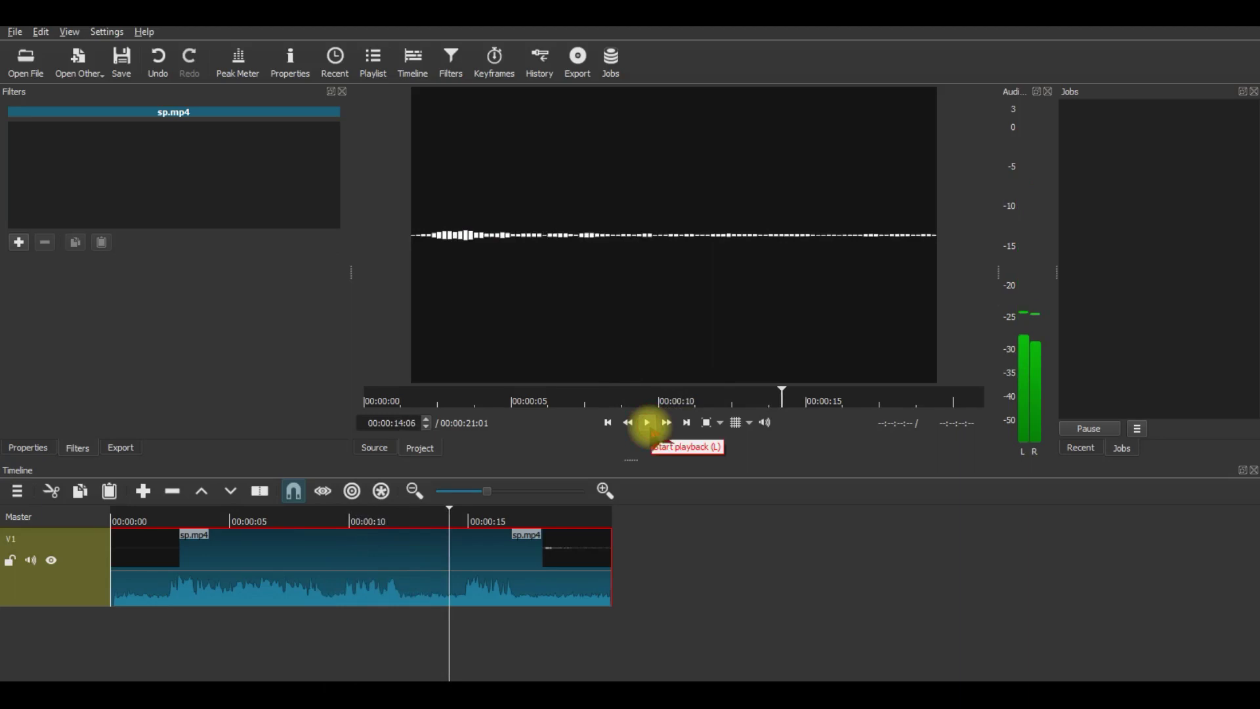
drag(254, 517, 107, 515)
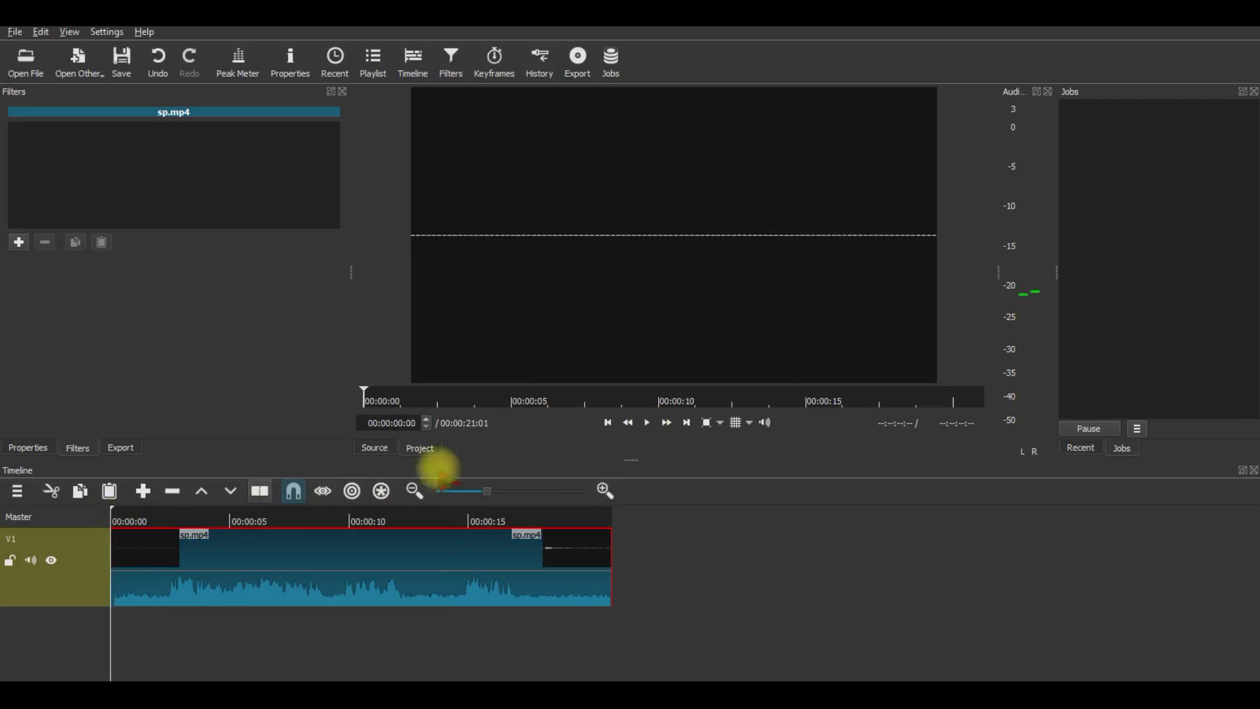
click(647, 422)
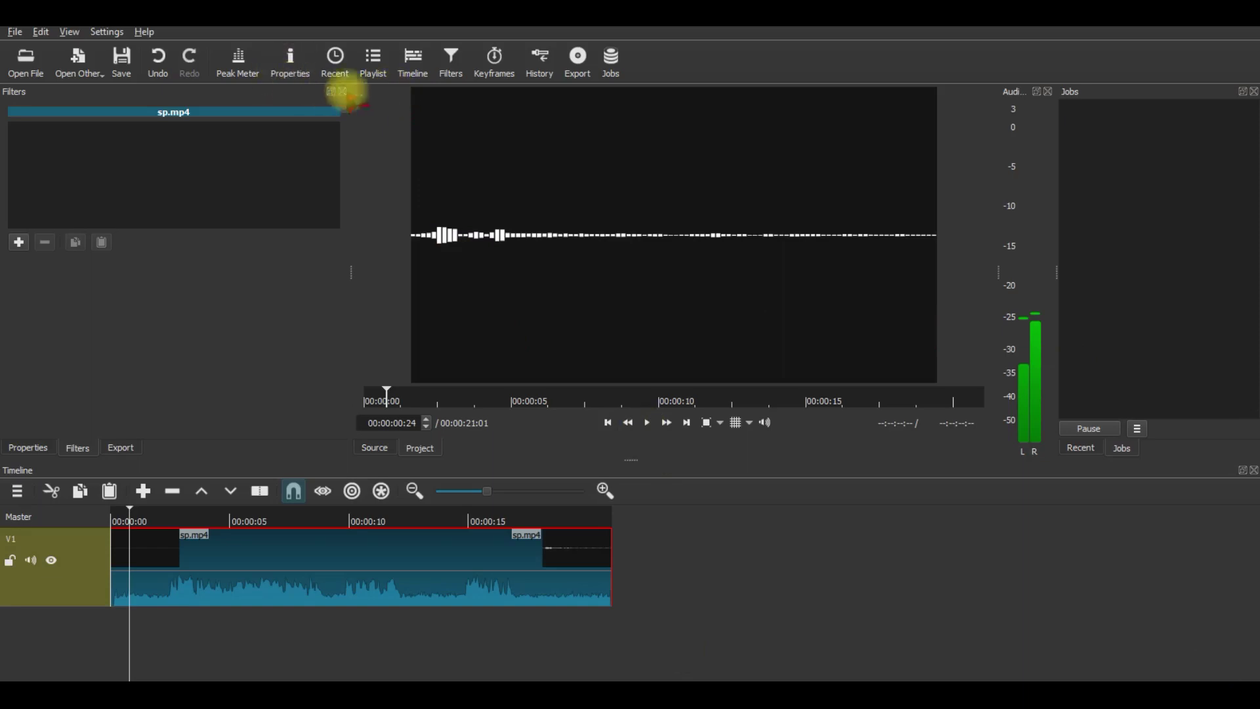
- Add the Noise Gate audio filter to the sp.mp4 clip
click(452, 56)
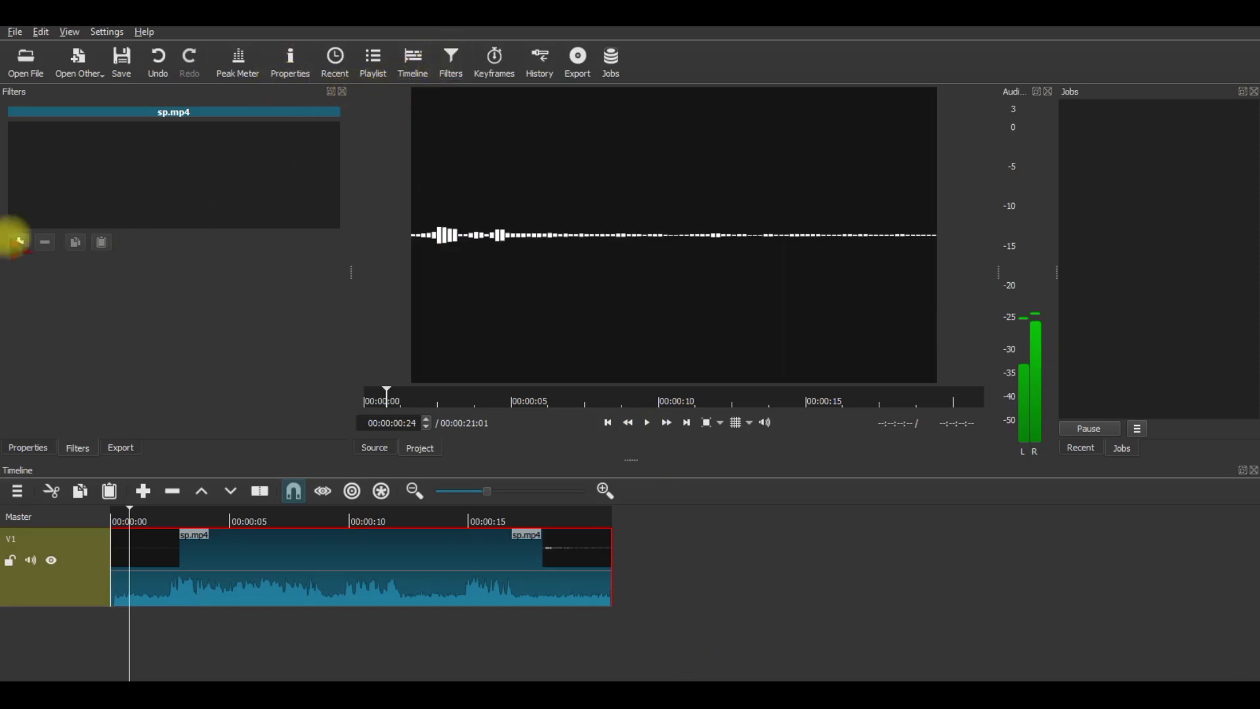
click(25, 293)
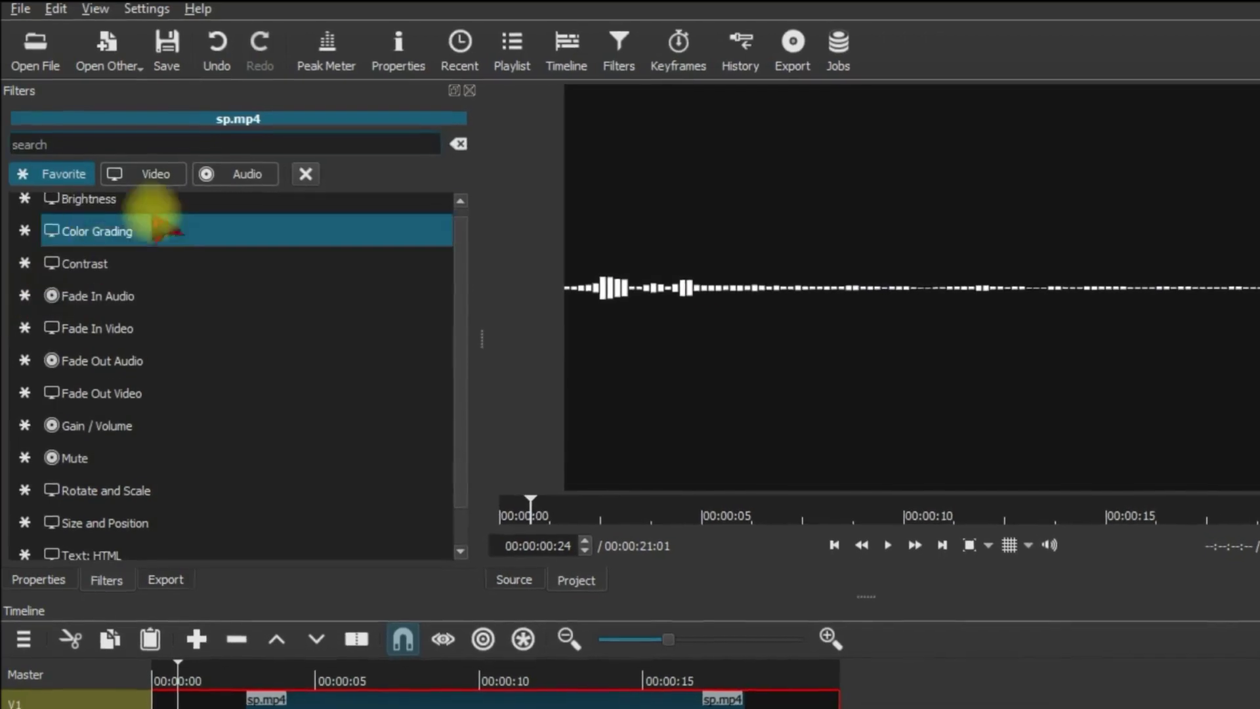
click(239, 177)
key(Down)
key(Down)
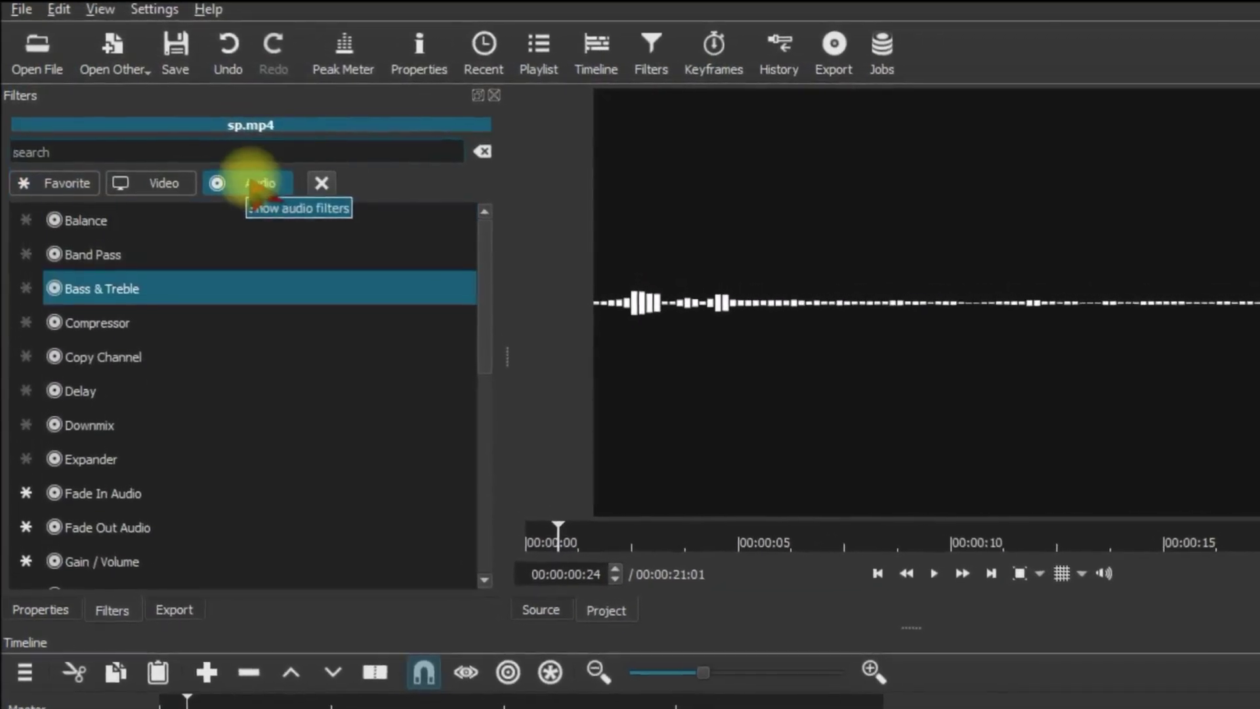
scroll(243, 361, down, 5)
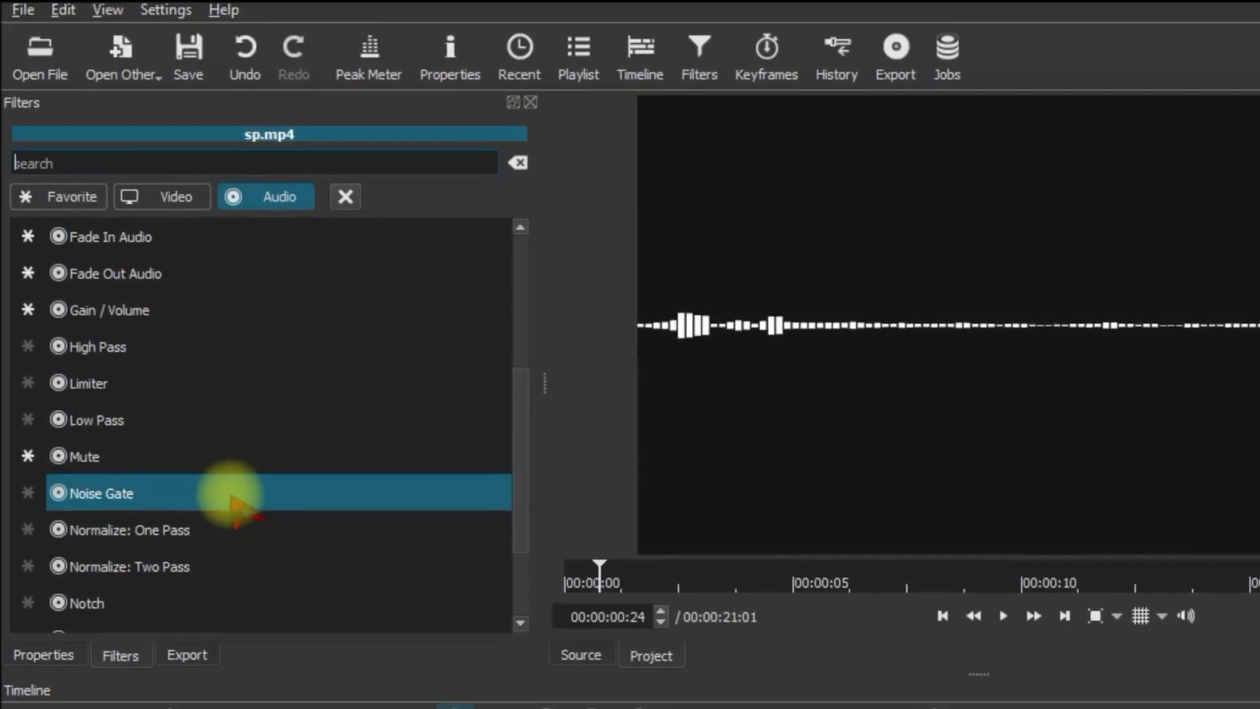
click(233, 506)
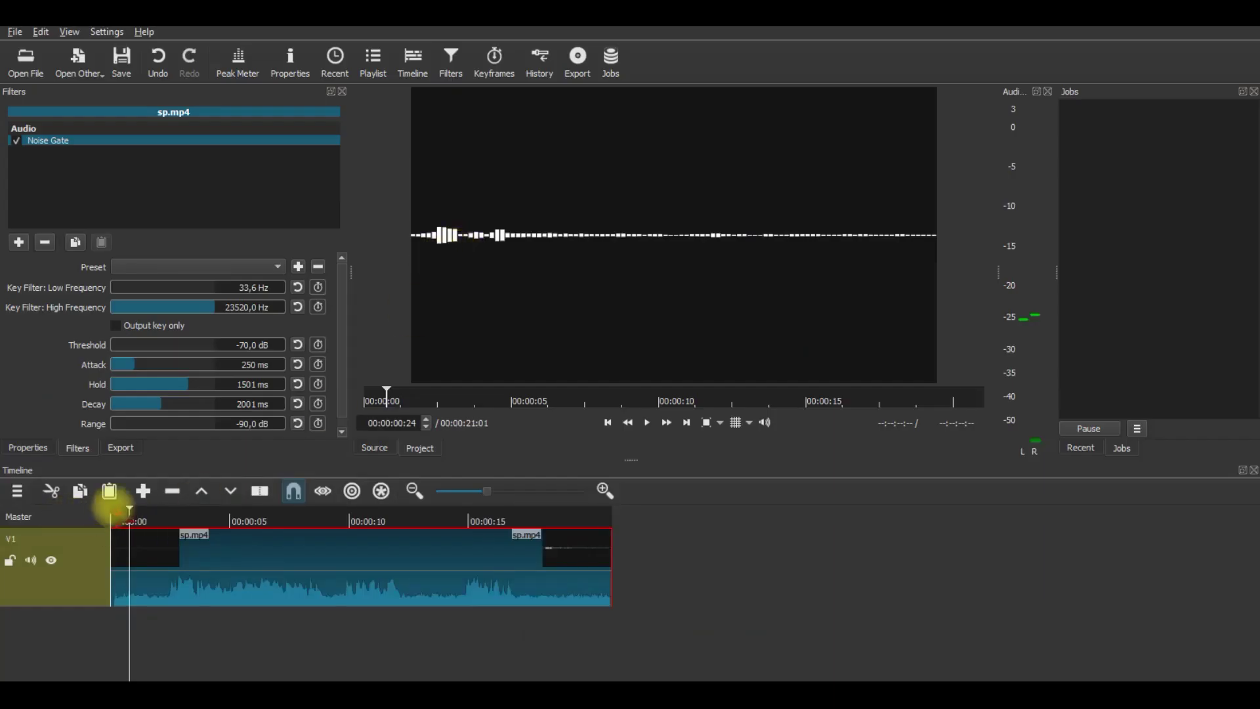
- Set the Noise Gate's low key frequency to 4800 Hz and high key frequency to 9312.4 Hz, playing the clip to listen
drag(124, 508, 74, 523)
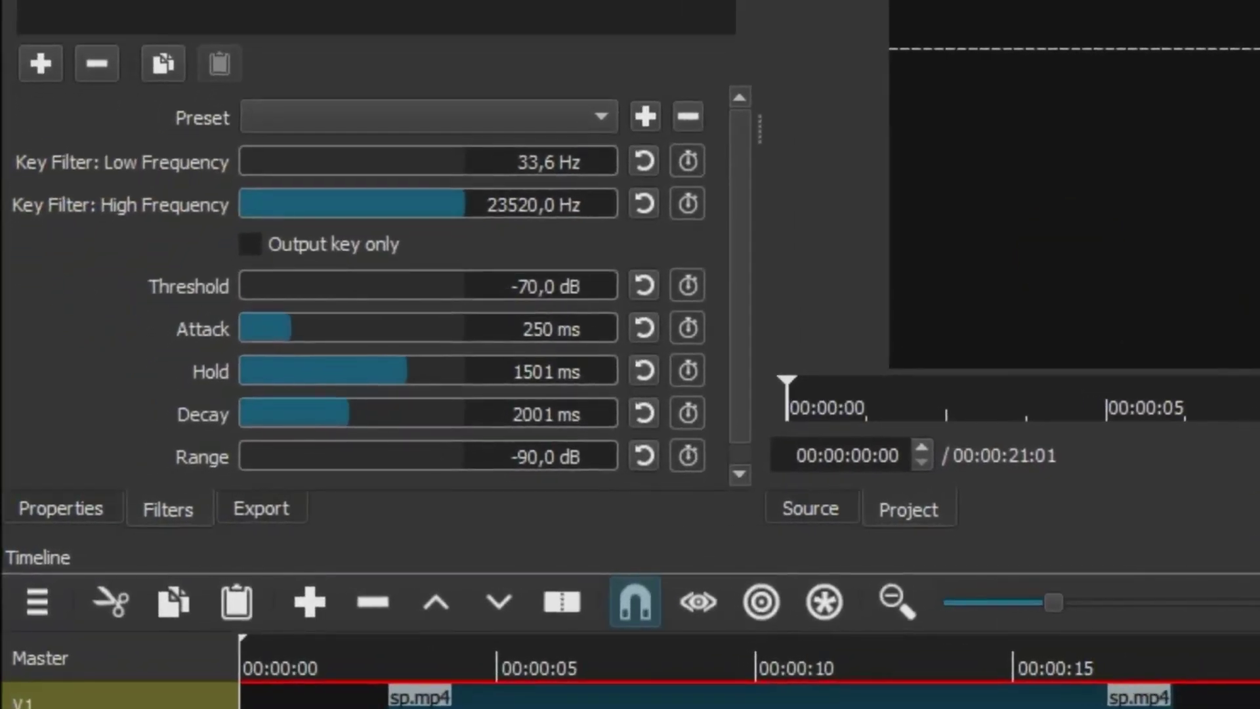
click(646, 422)
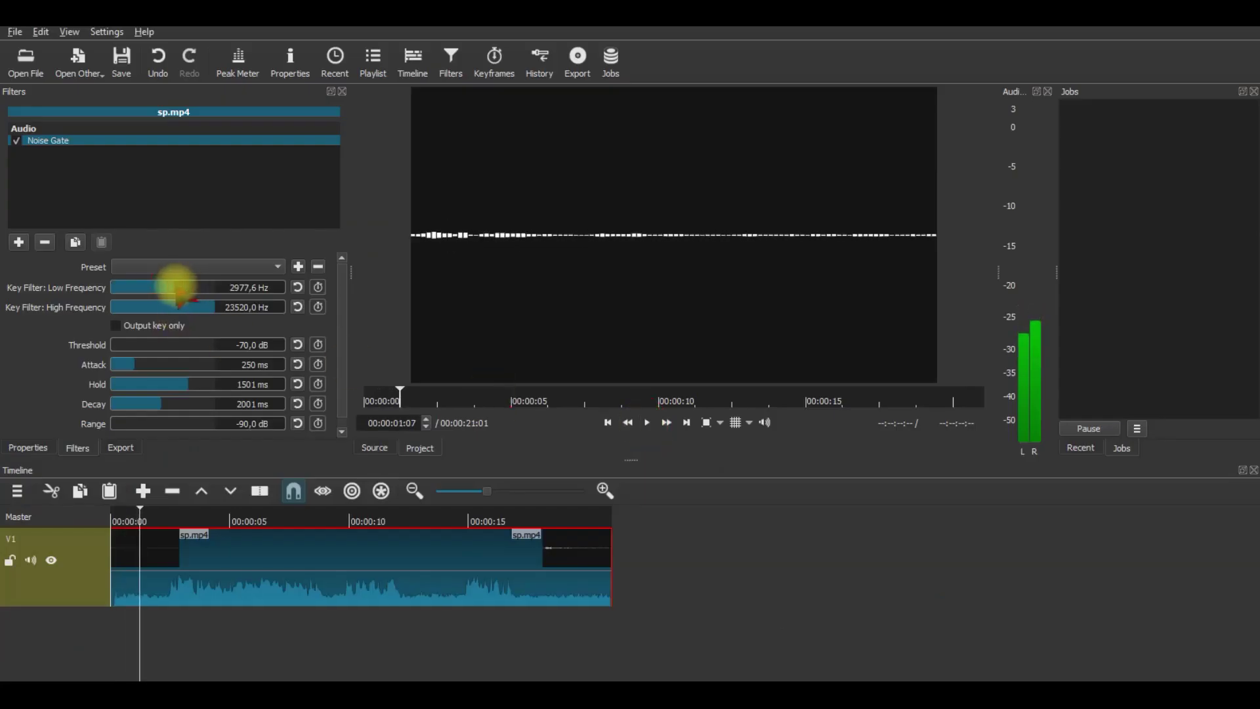
drag(176, 288, 225, 289)
click(647, 422)
click(628, 422)
click(648, 422)
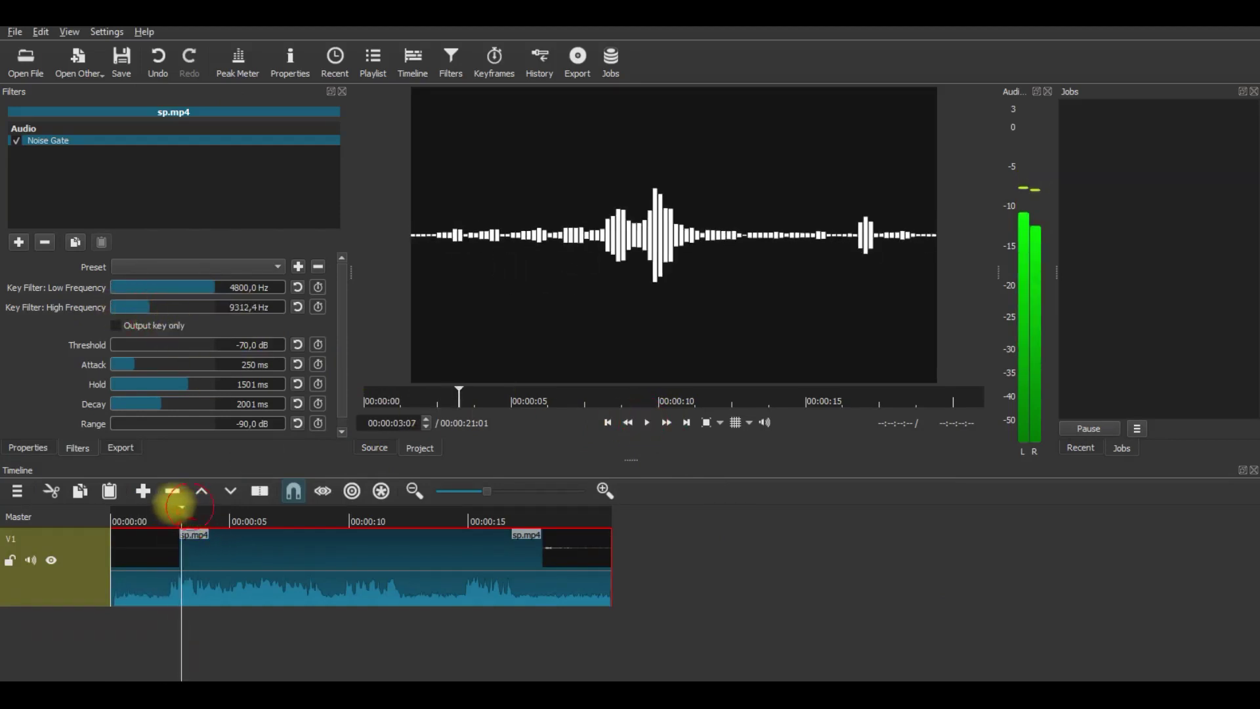
- Replay the clip from its start and set the Noise Gate's high key frequency to 6231.2 Hz
drag(186, 506, 51, 493)
click(647, 422)
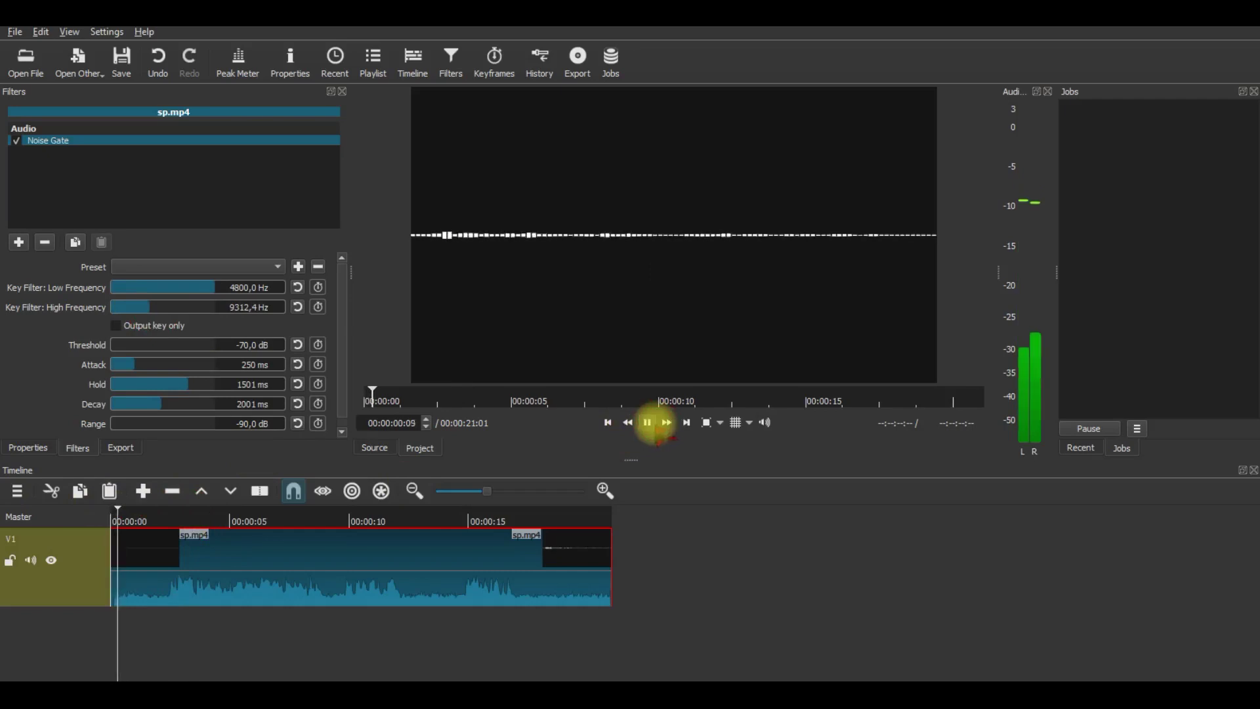
click(648, 422)
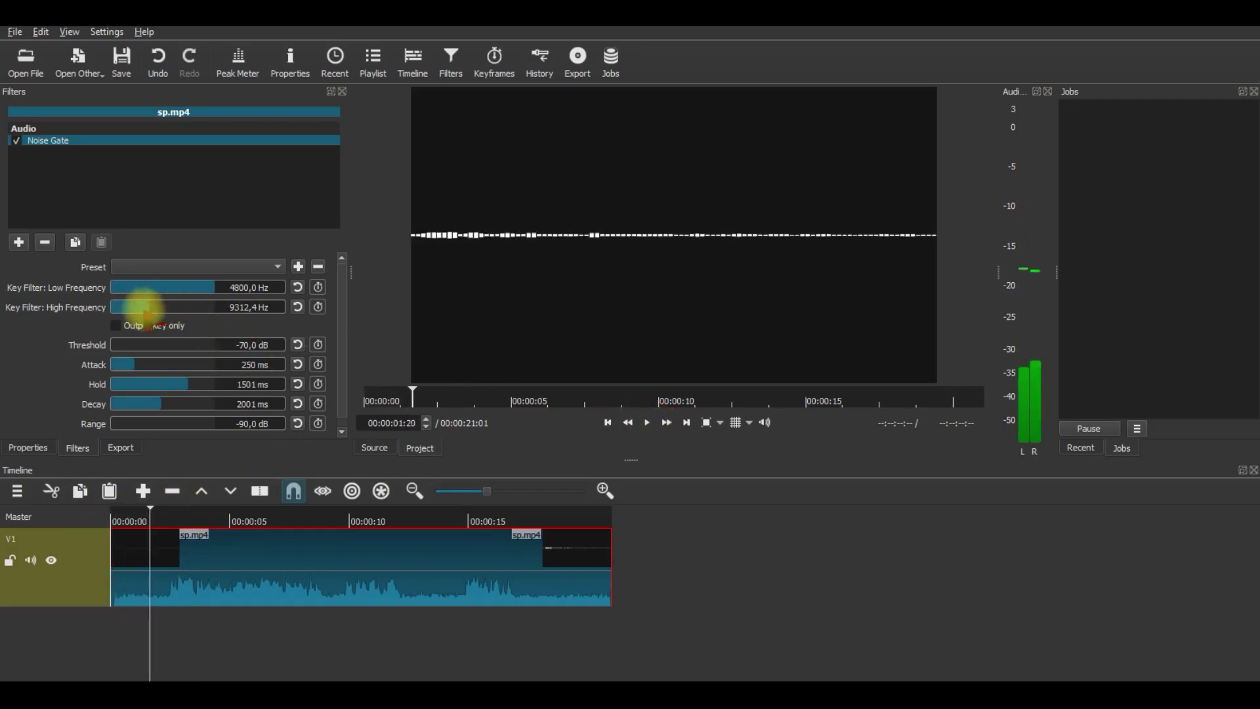
click(646, 422)
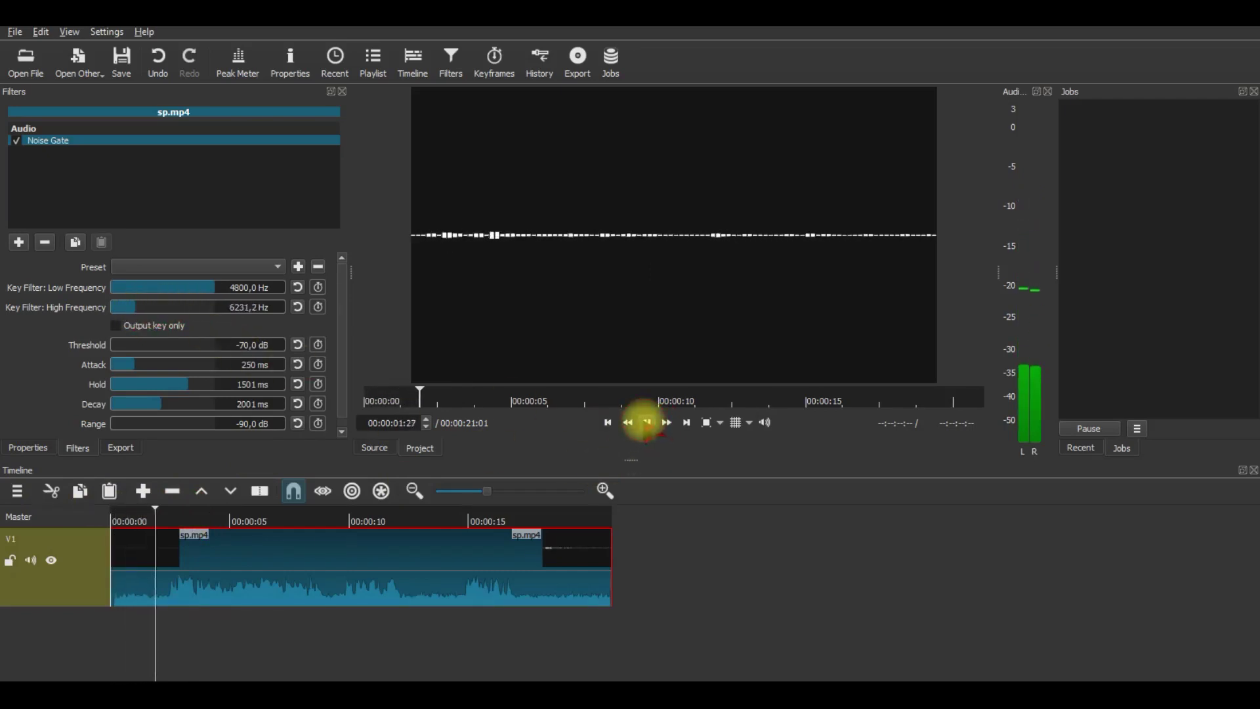
click(638, 422)
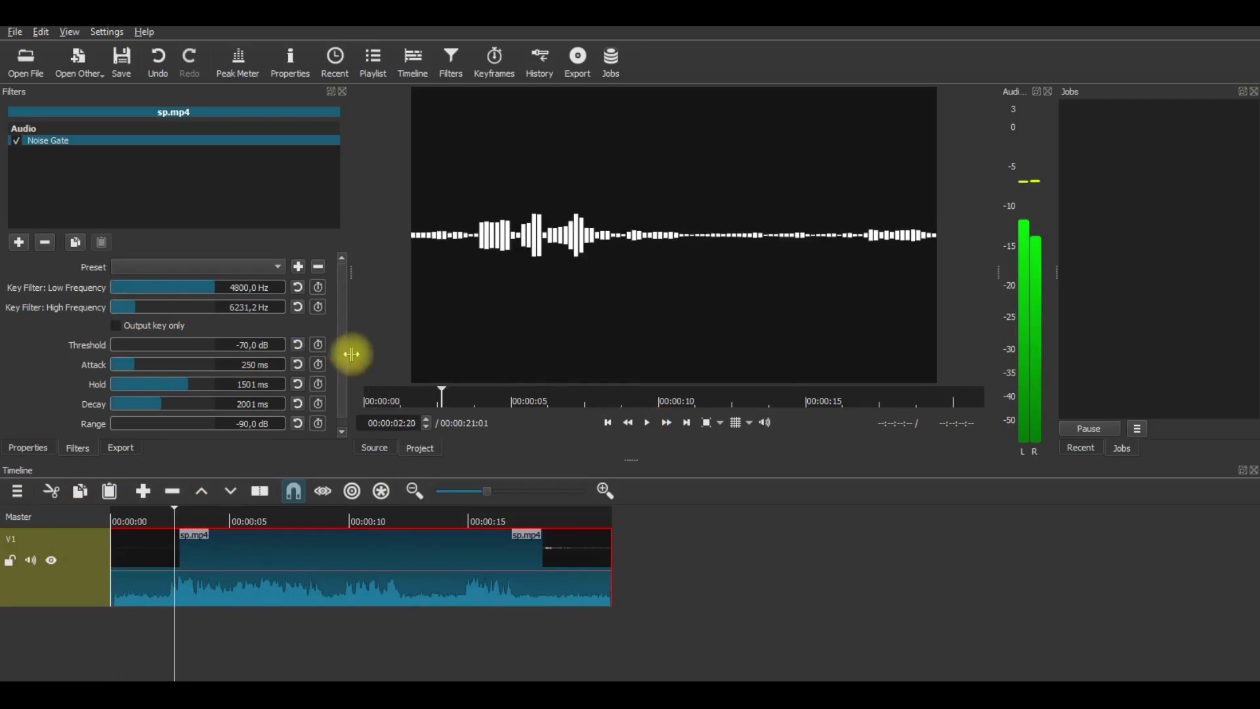
- Set the Noise Gate's attack to 338 ms and play the clip from near its start
scroll(344, 357, down, 1)
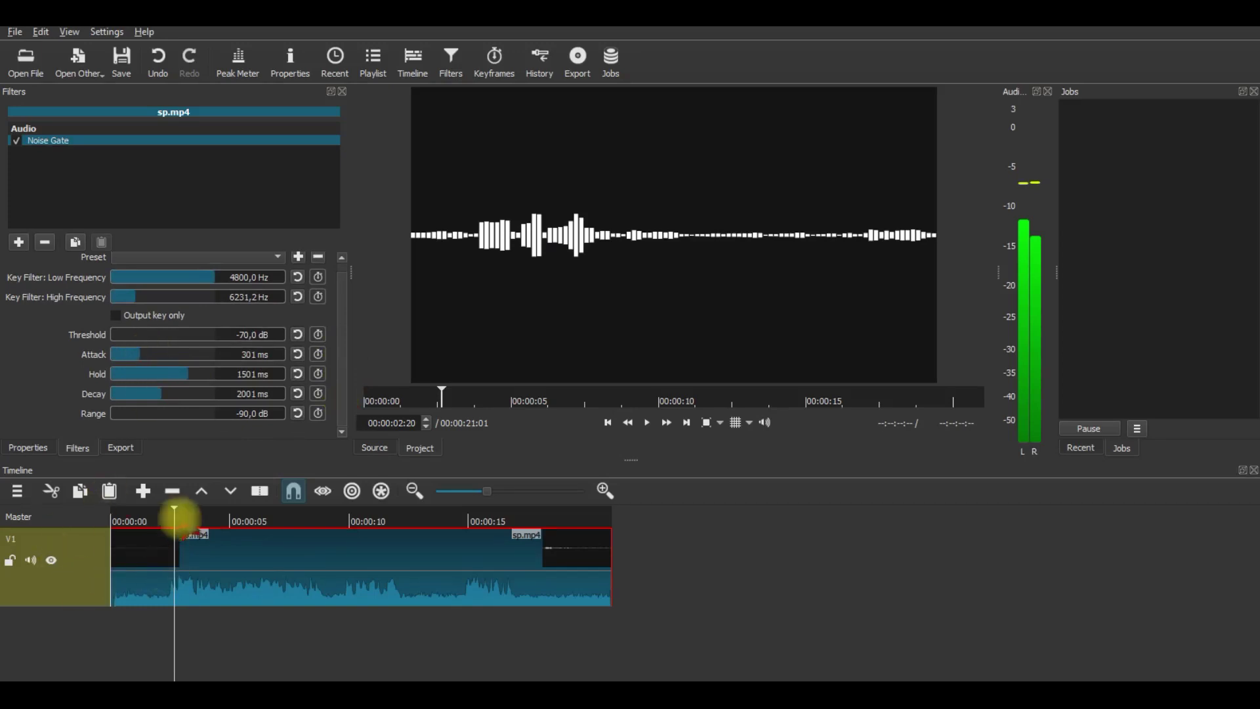
drag(174, 511, 118, 513)
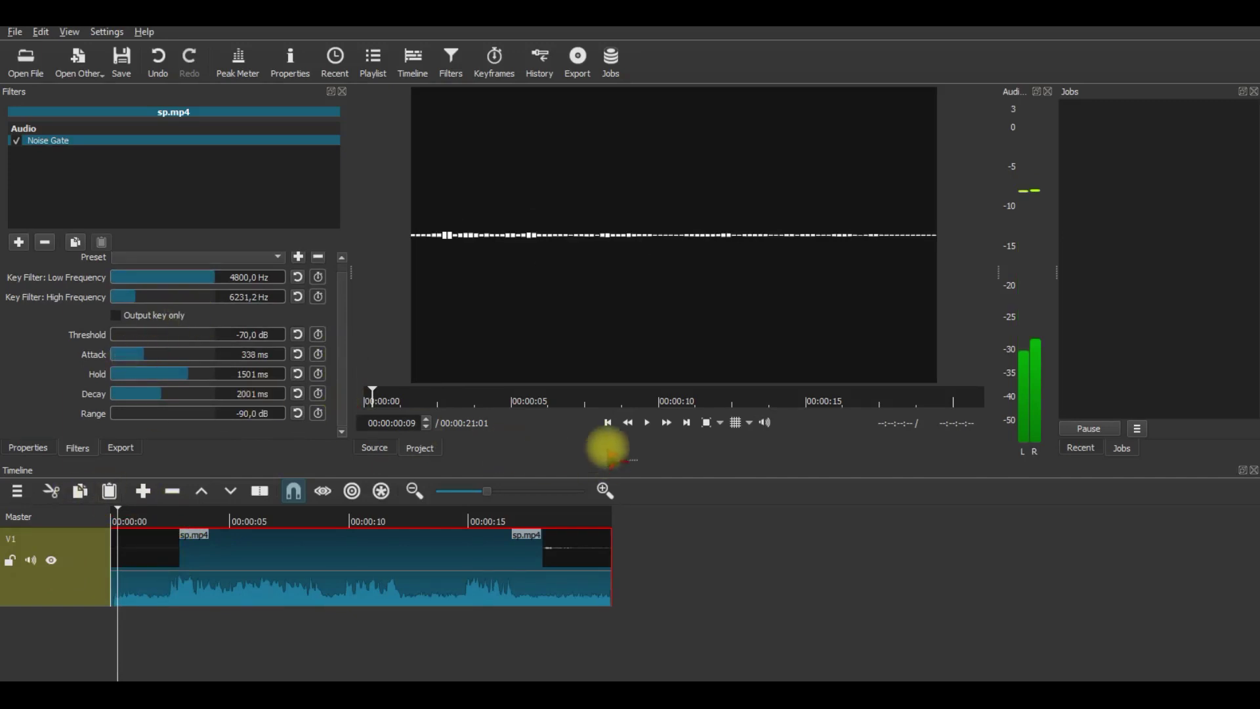
click(647, 422)
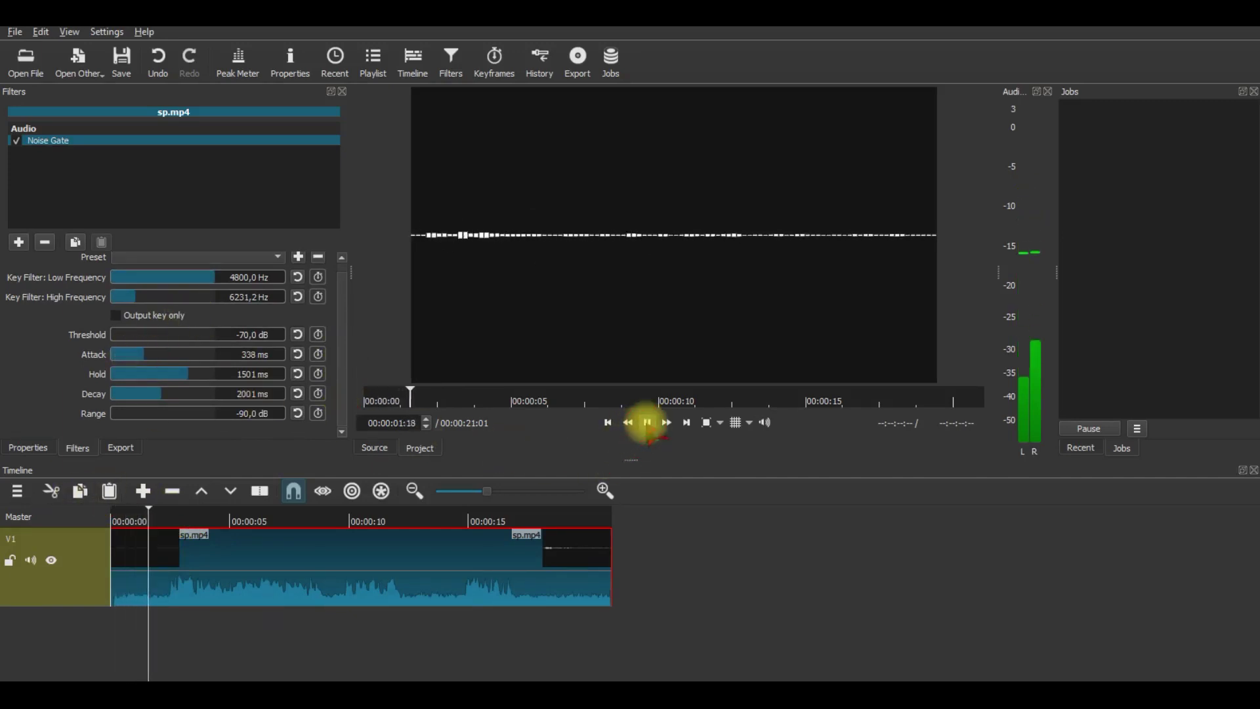
click(647, 422)
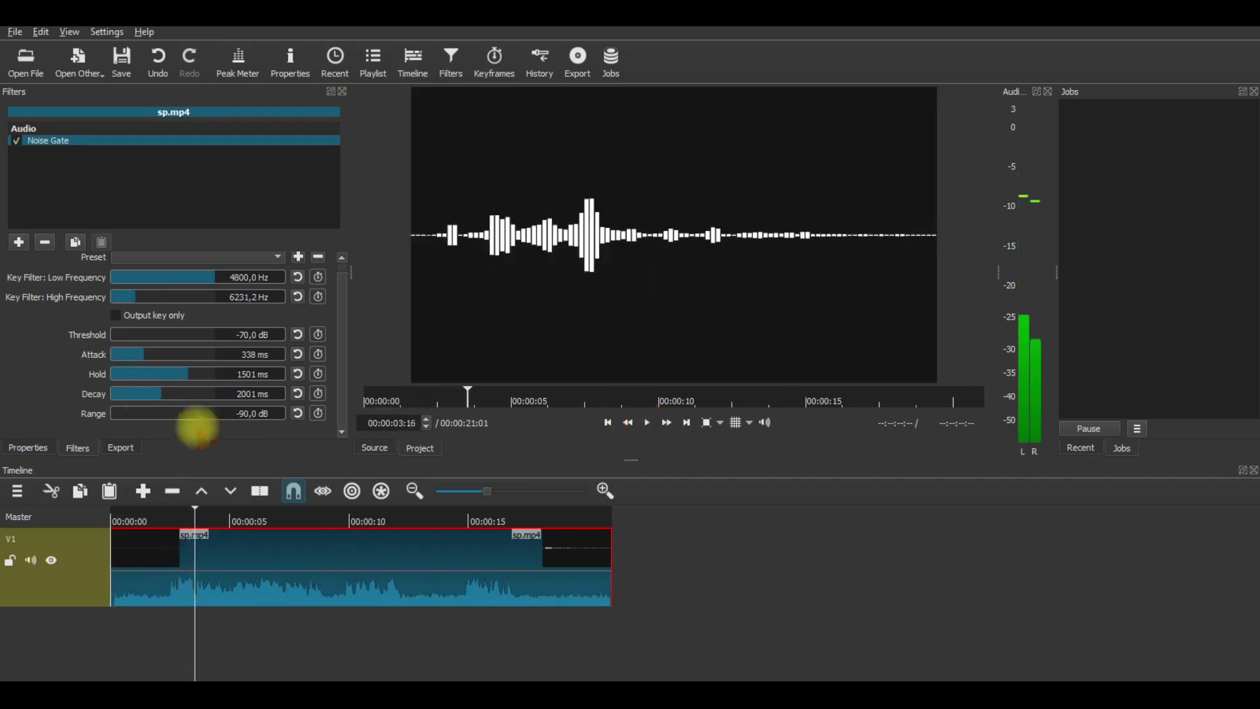
- Set the Noise Gate's attack to 787 ms and play the clip from its start and from about 8 seconds
click(194, 354)
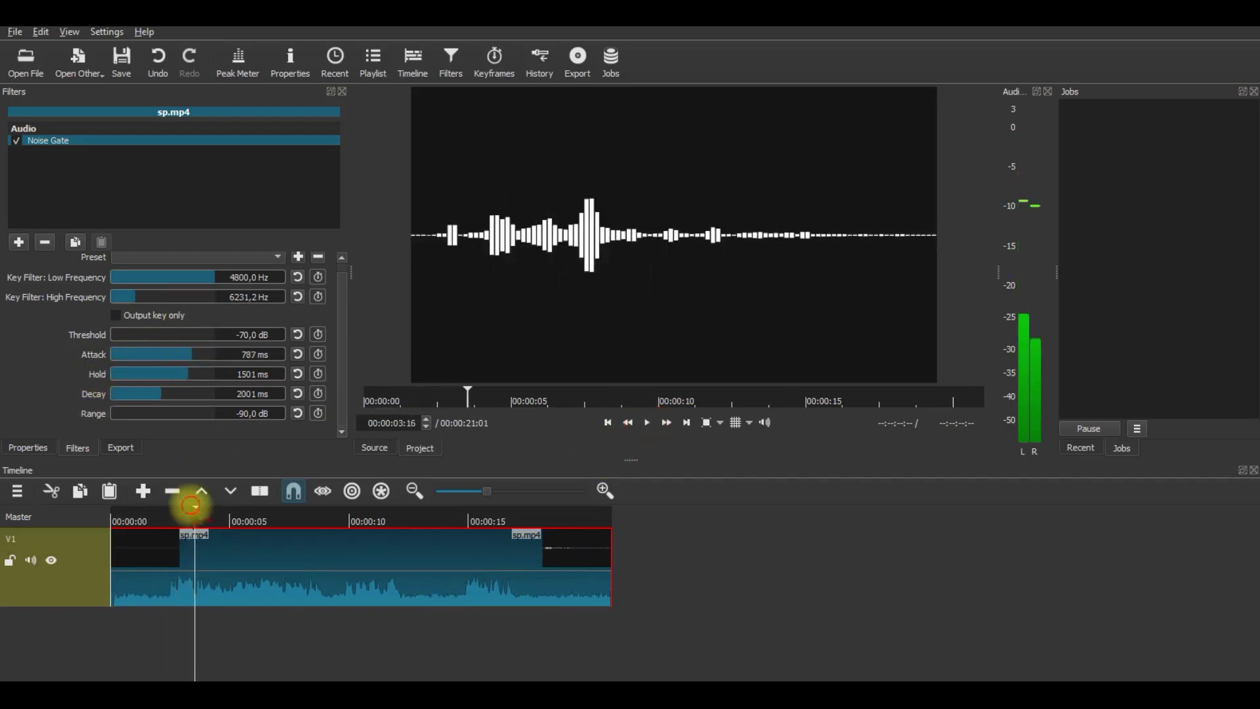
drag(194, 508, 14, 506)
click(644, 423)
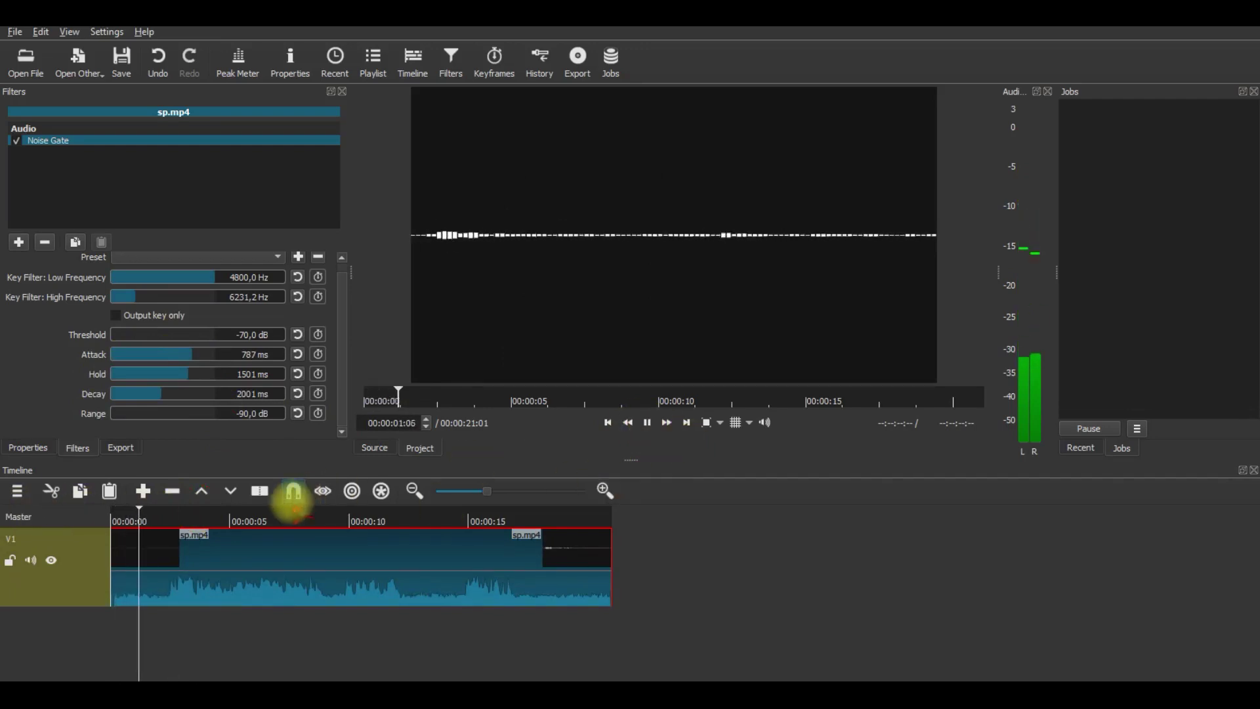
click(302, 515)
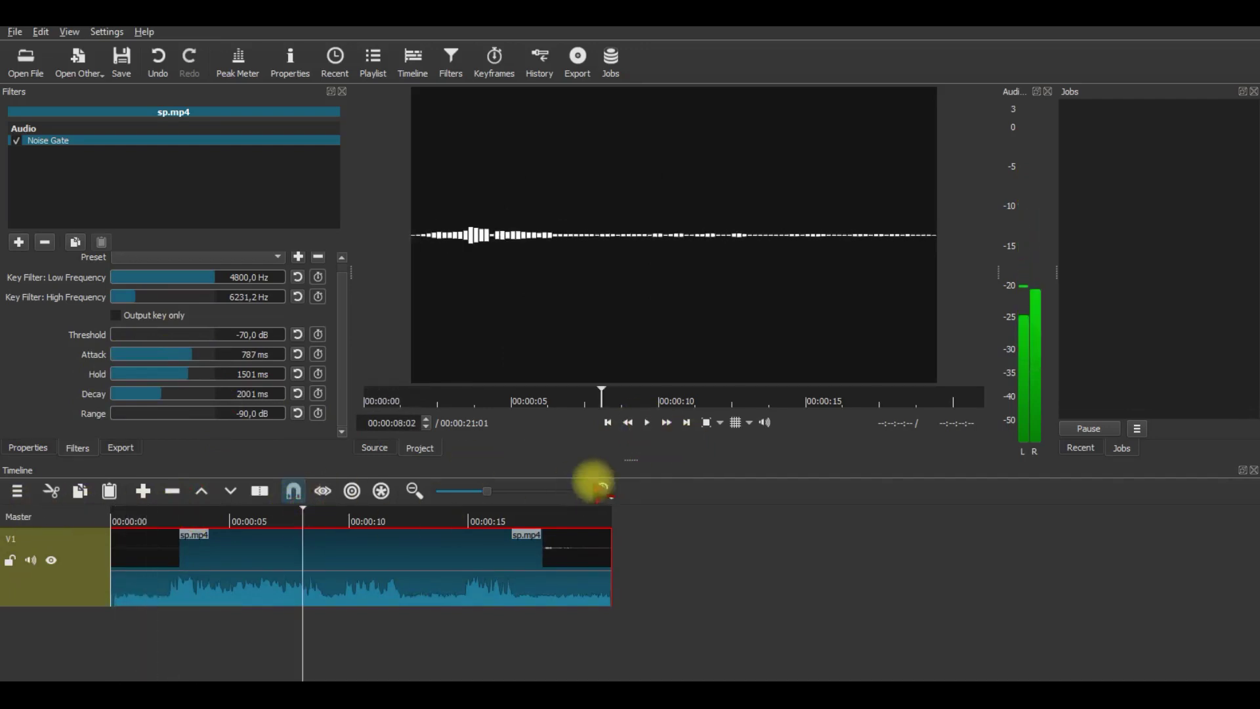
click(647, 423)
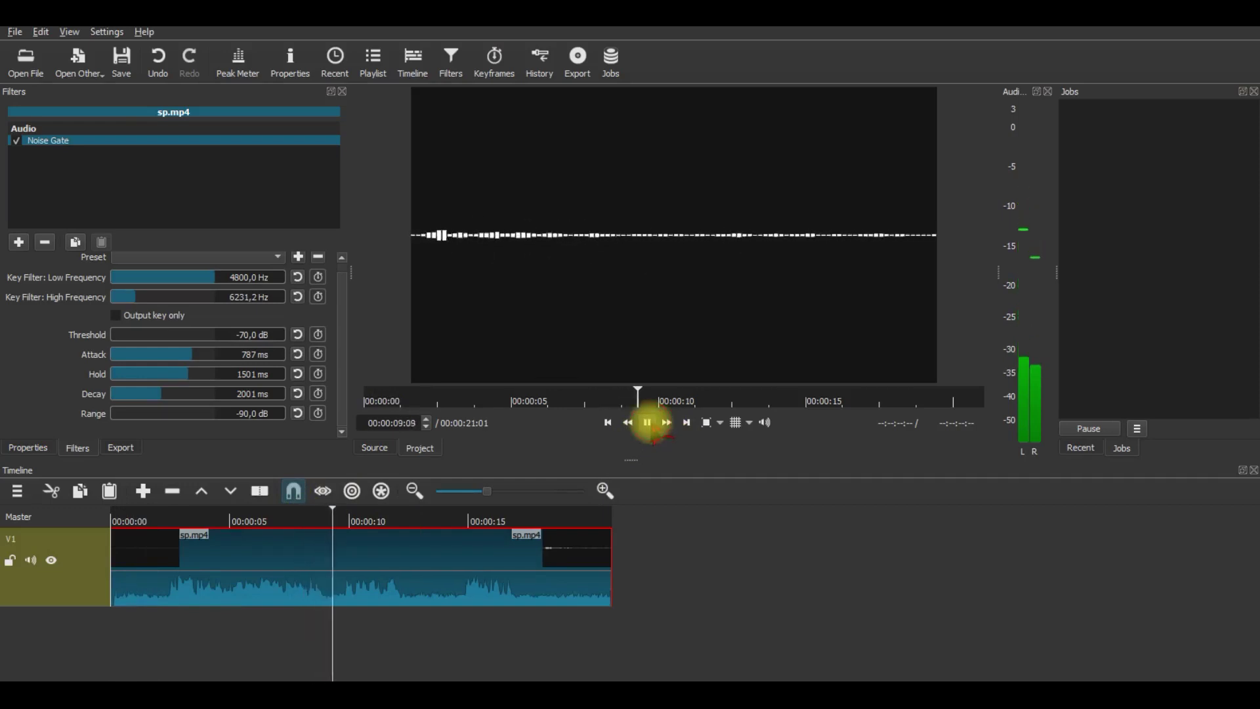
click(647, 423)
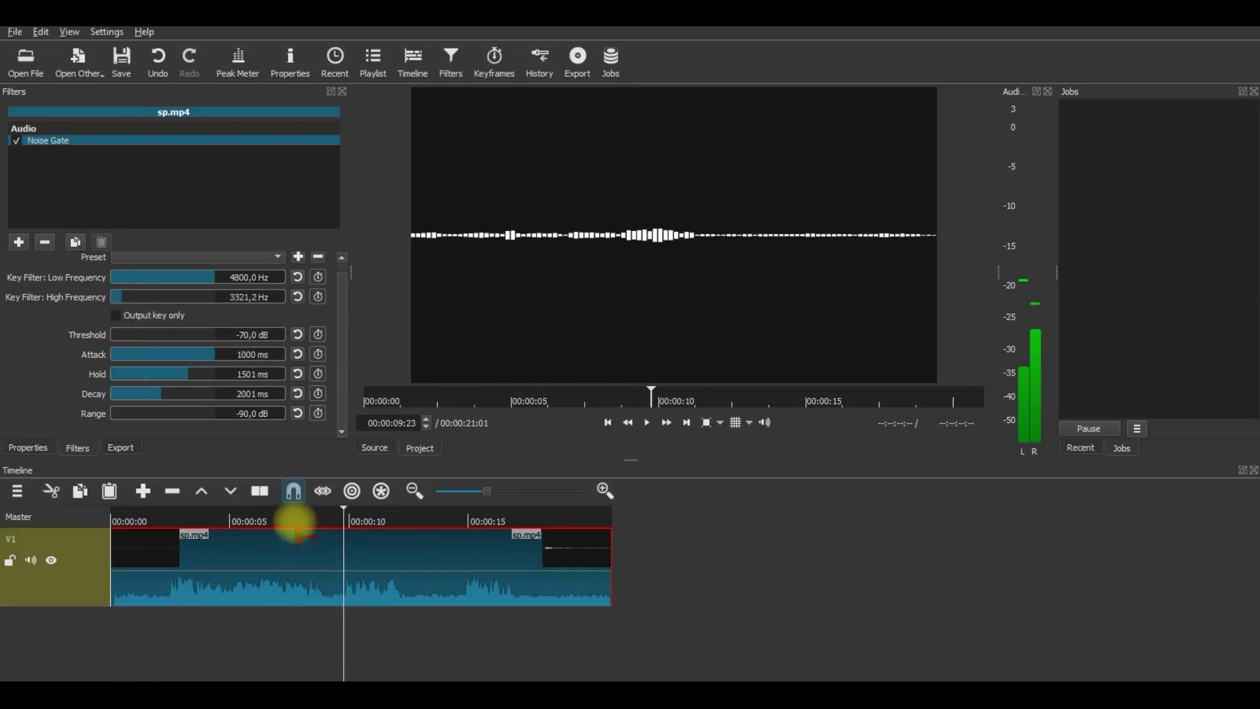
- Set the high key frequency to 3321.2 Hz and the attack to 1000 ms, and play the clip from about 8 seconds
click(295, 523)
click(646, 423)
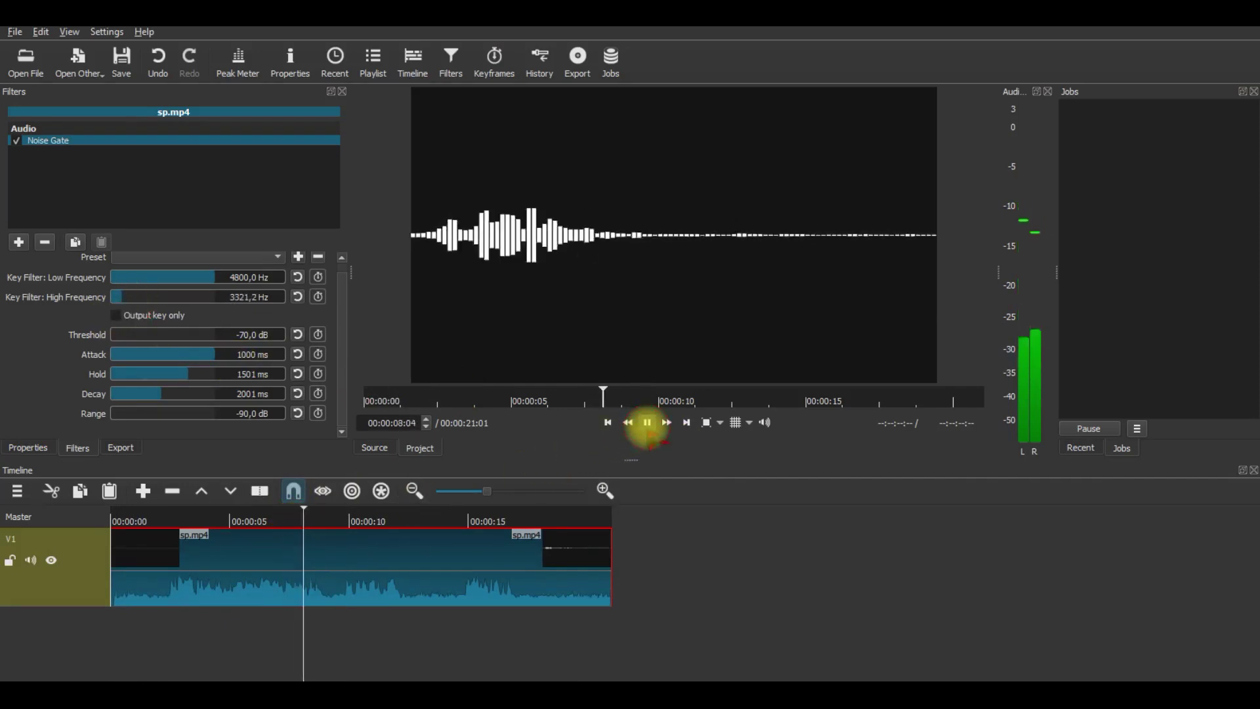
click(646, 422)
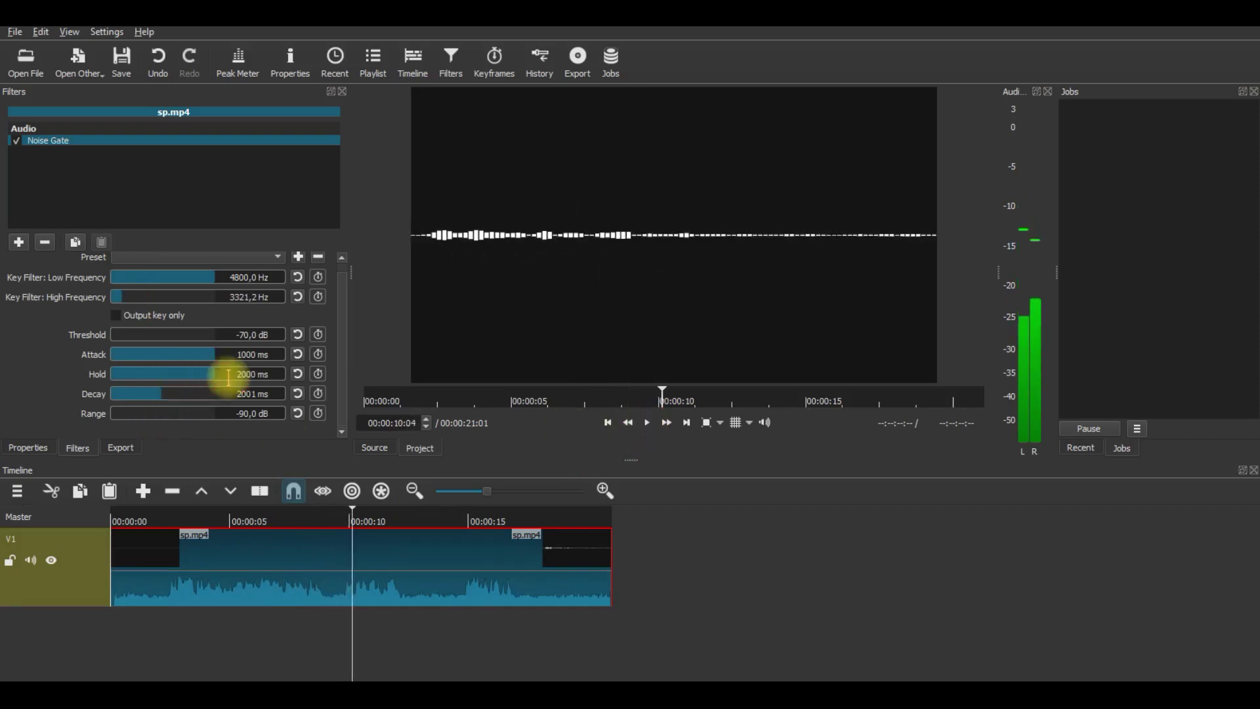
- Set the Noise Gate's hold to 2000 ms and replay the clip from about 8 seconds
click(304, 525)
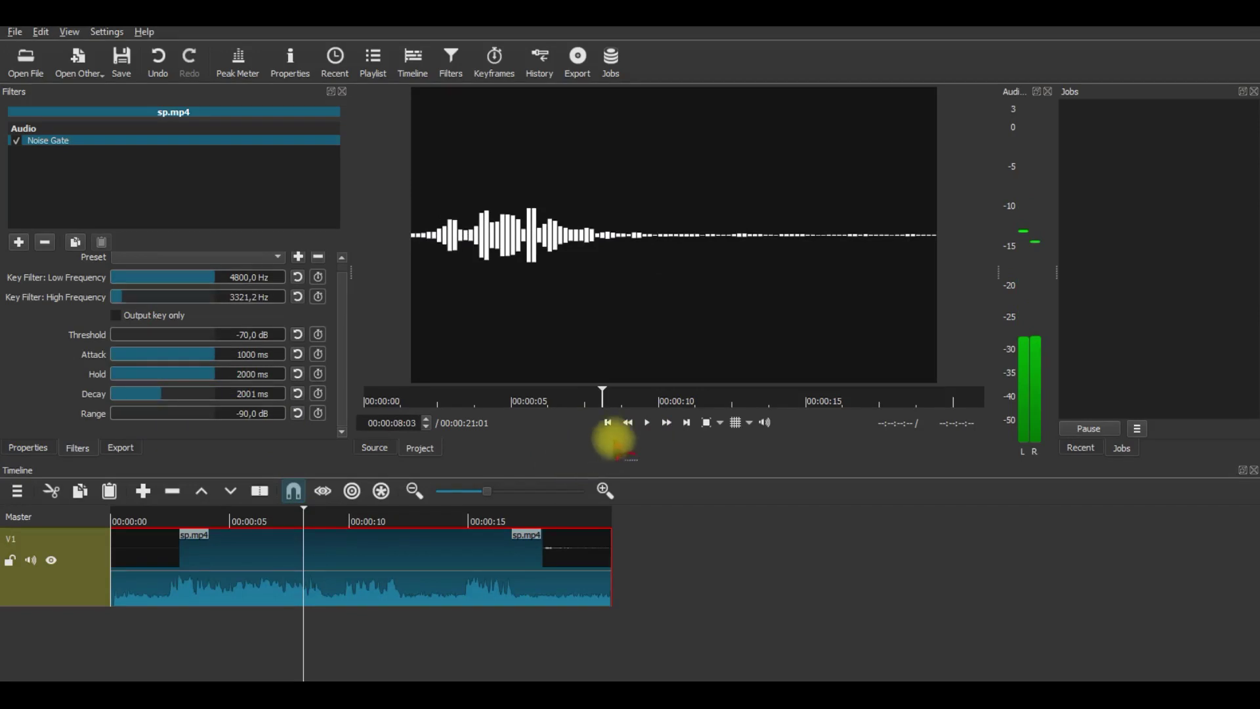
click(646, 424)
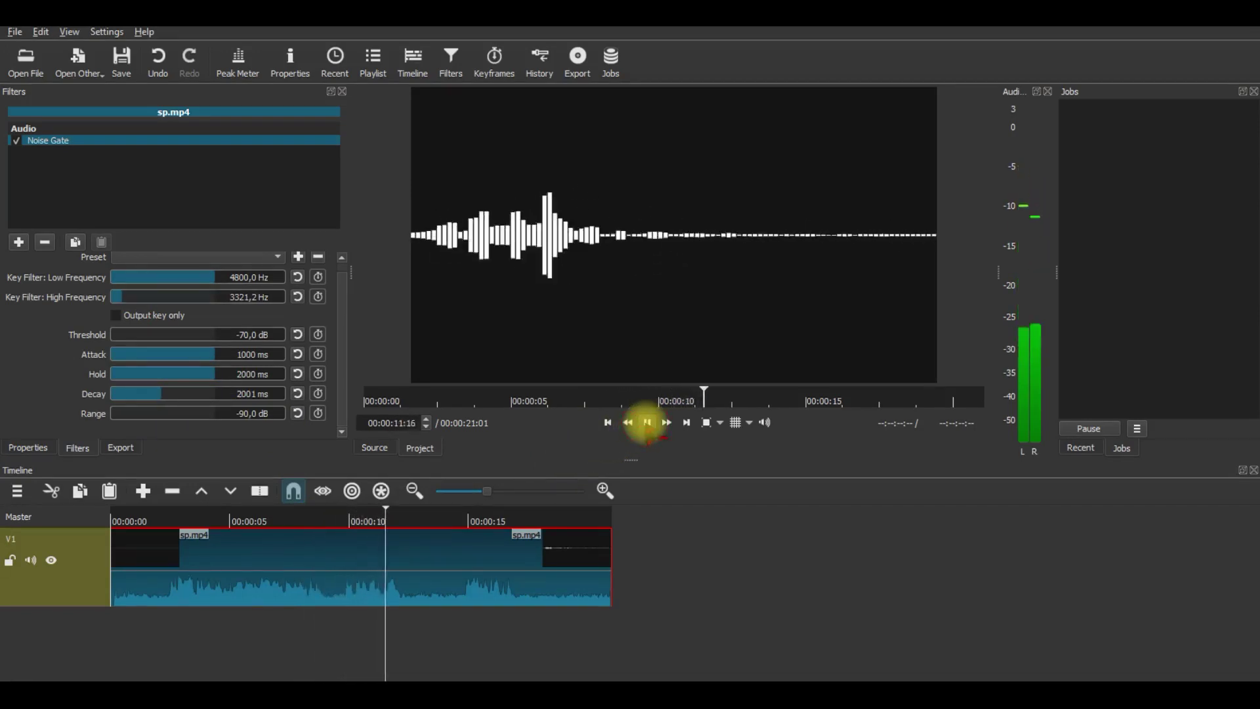
click(647, 424)
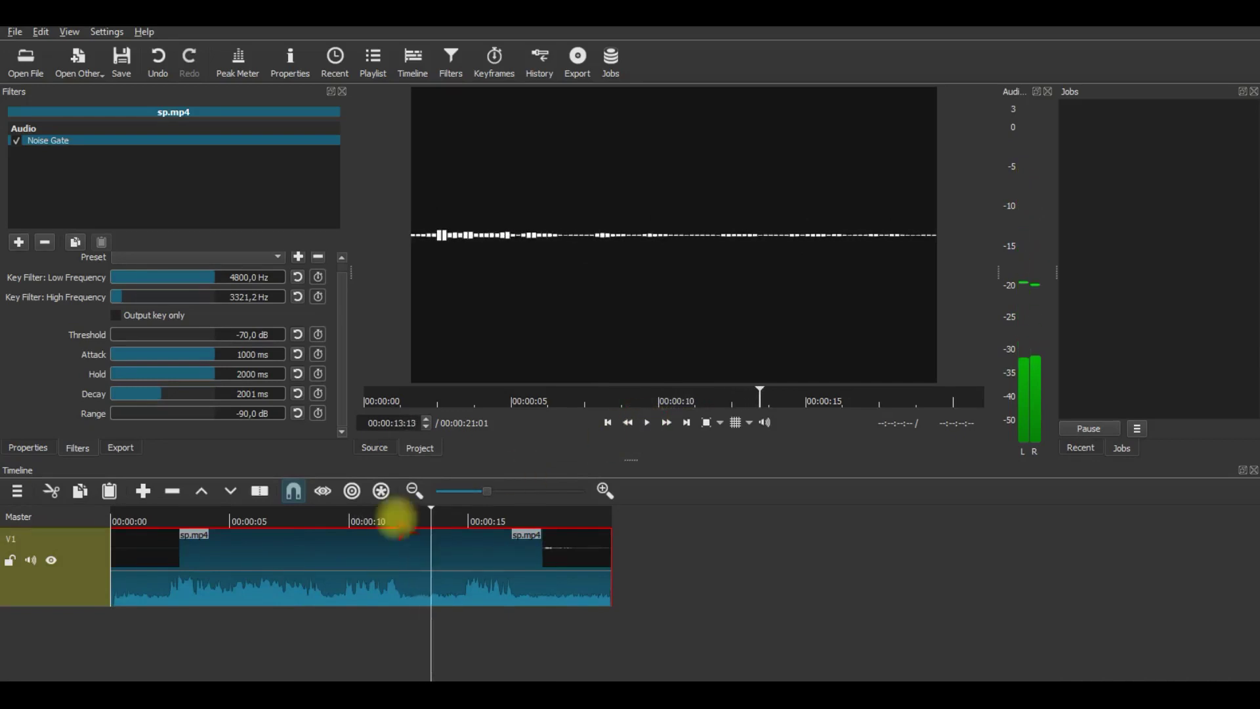
- Play the clip from its start, set the Noise Gate's decay to 2119 ms, and resume playback to listen
drag(136, 518, 79, 515)
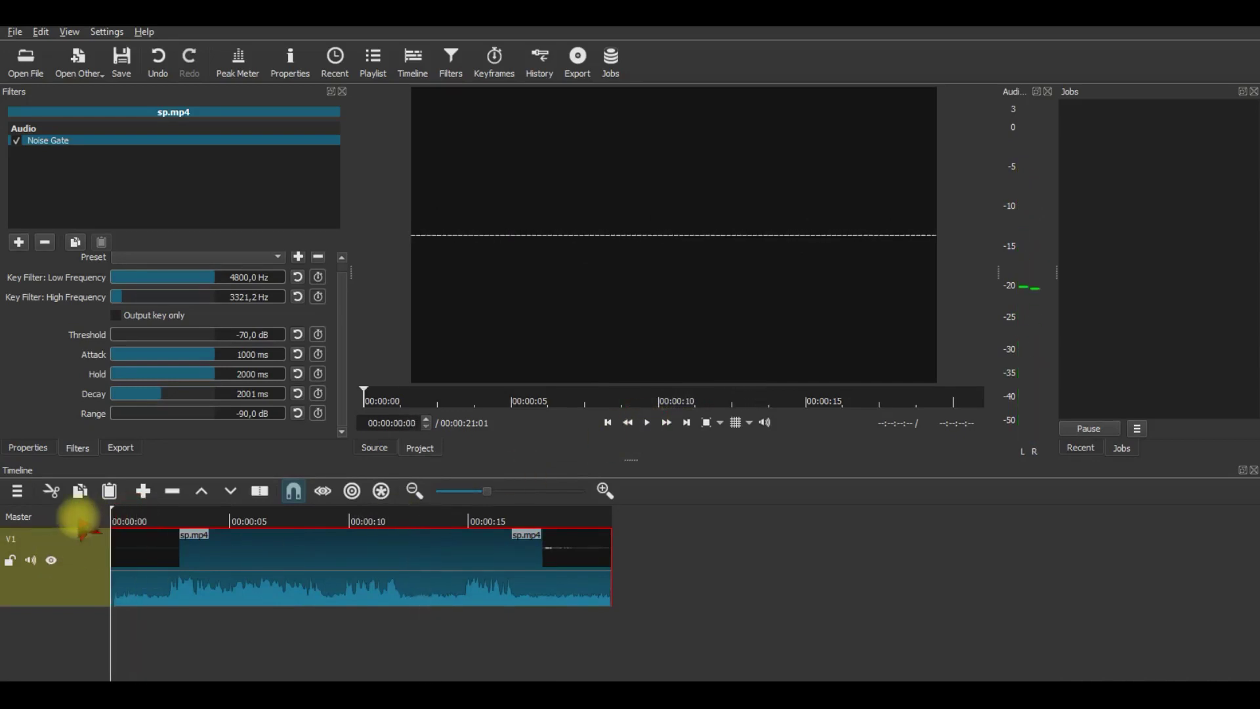
click(647, 423)
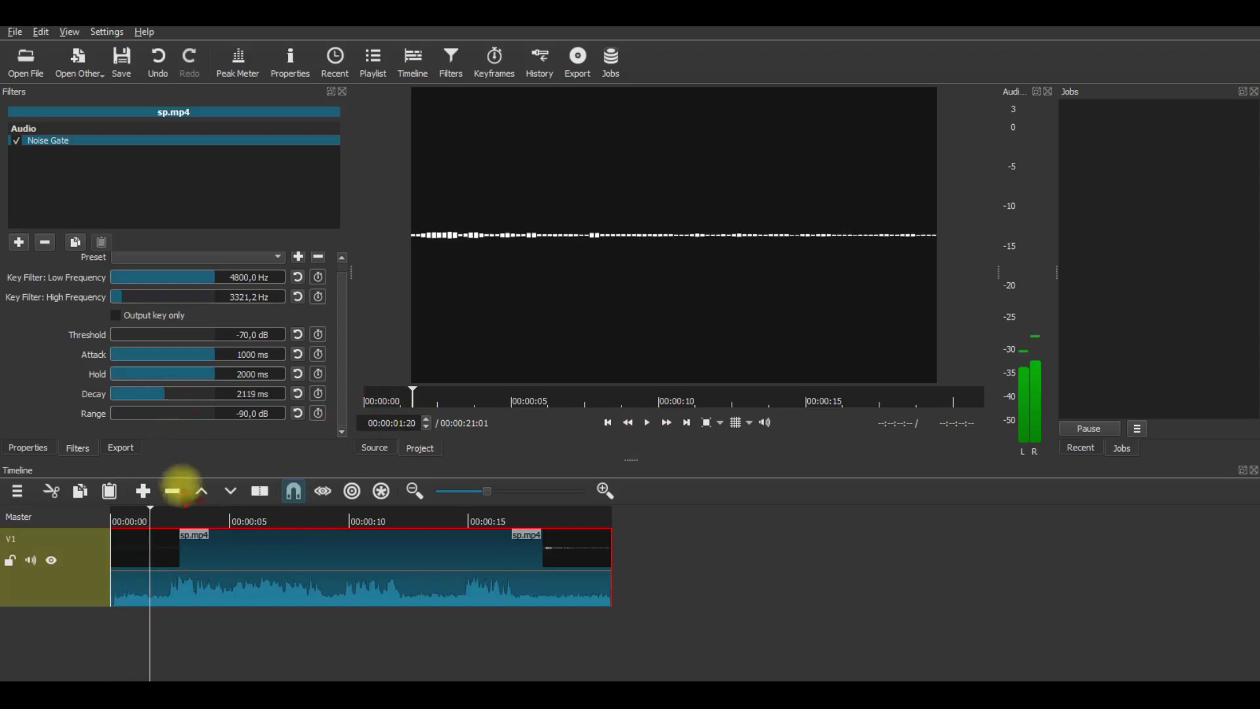
click(647, 423)
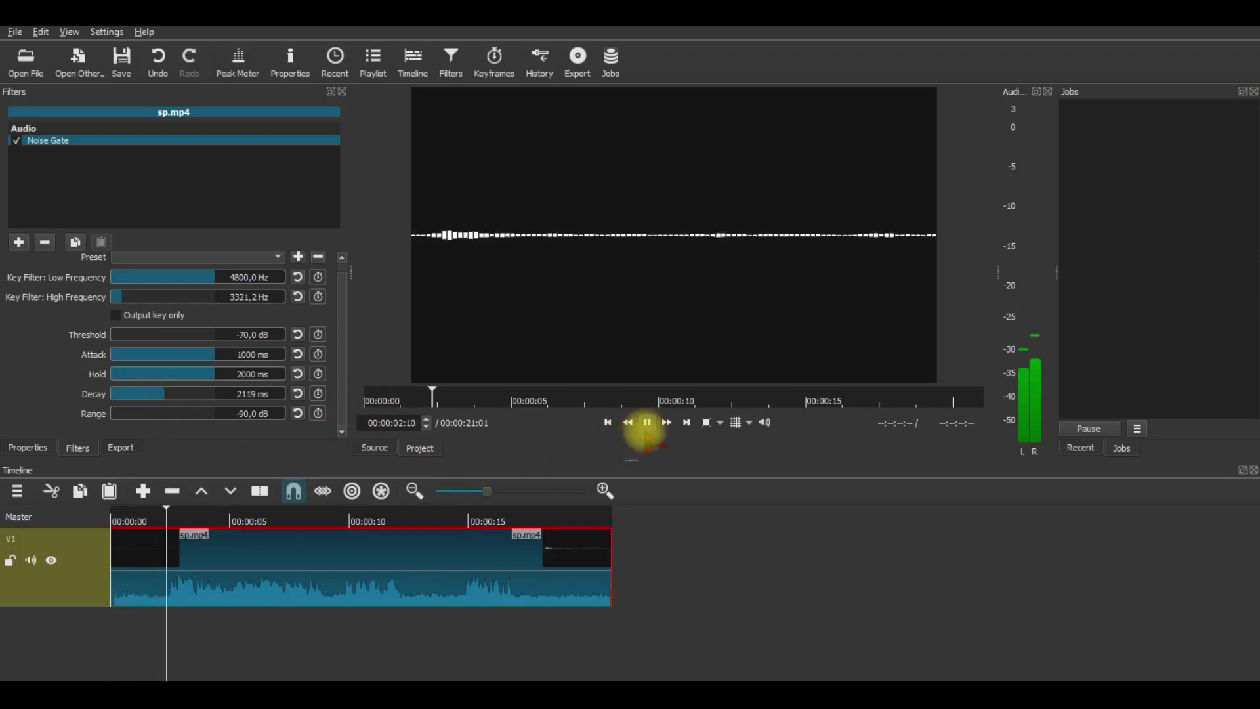
- Set the Noise Gate's decay to 649 ms and play the clip from about 2 seconds
drag(132, 397, 124, 397)
click(152, 529)
click(646, 423)
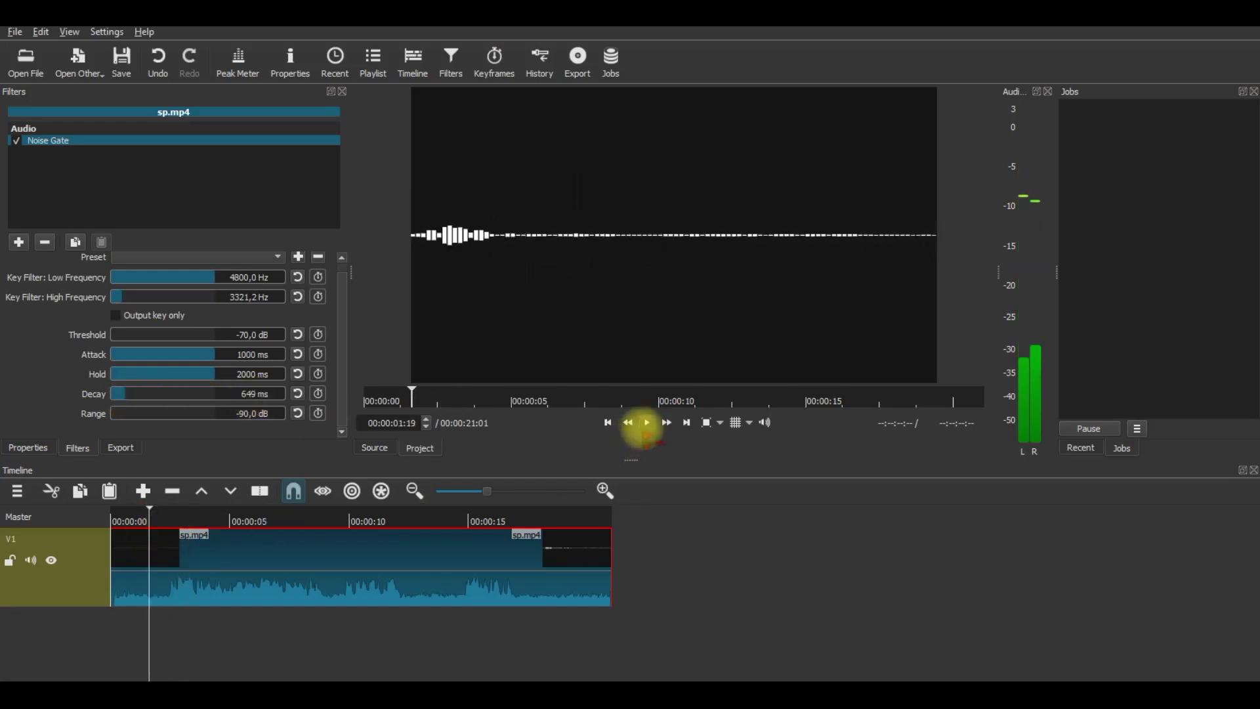
click(646, 422)
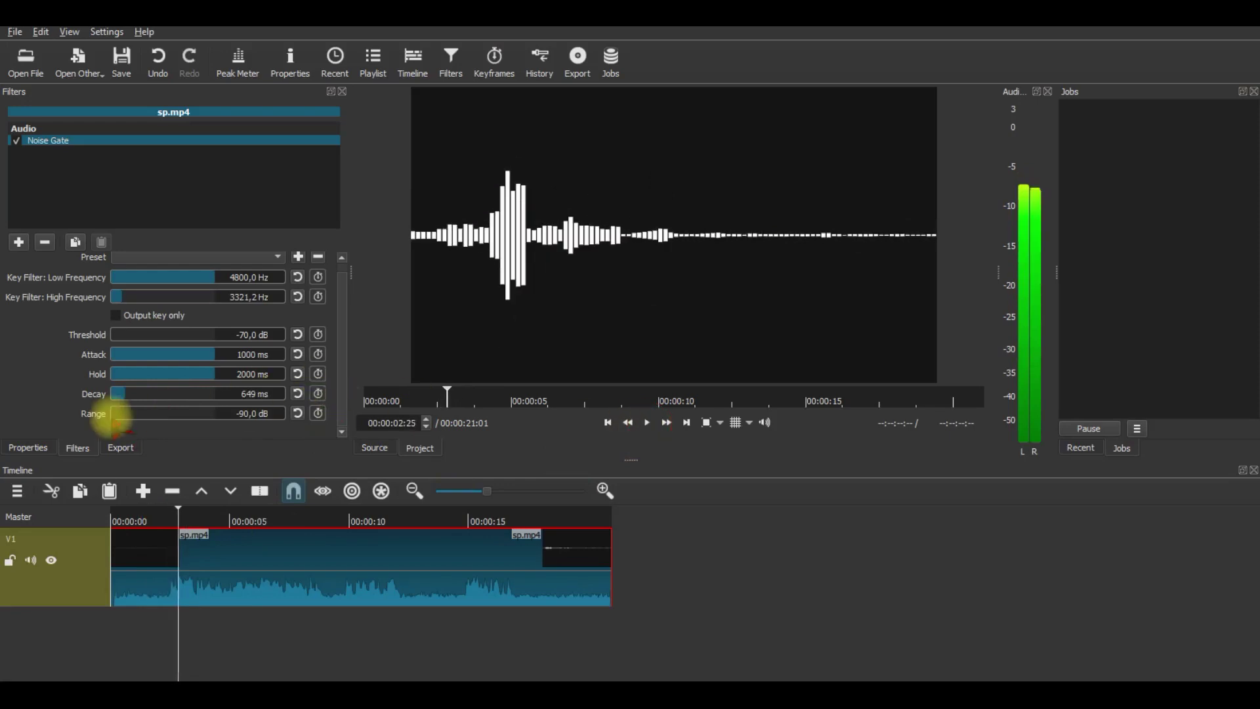
- Set the Noise Gate's range to -41.0 dB and play the clip from its start
click(167, 413)
drag(132, 517, 69, 510)
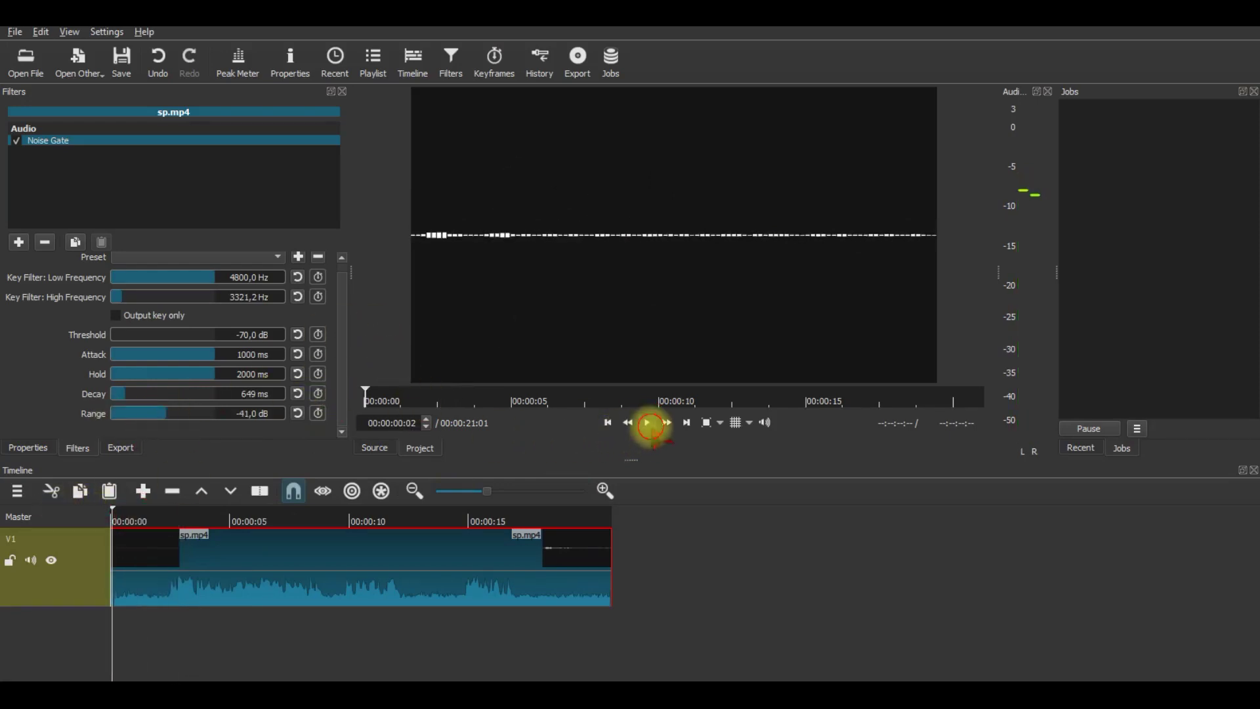
click(648, 423)
click(648, 423)
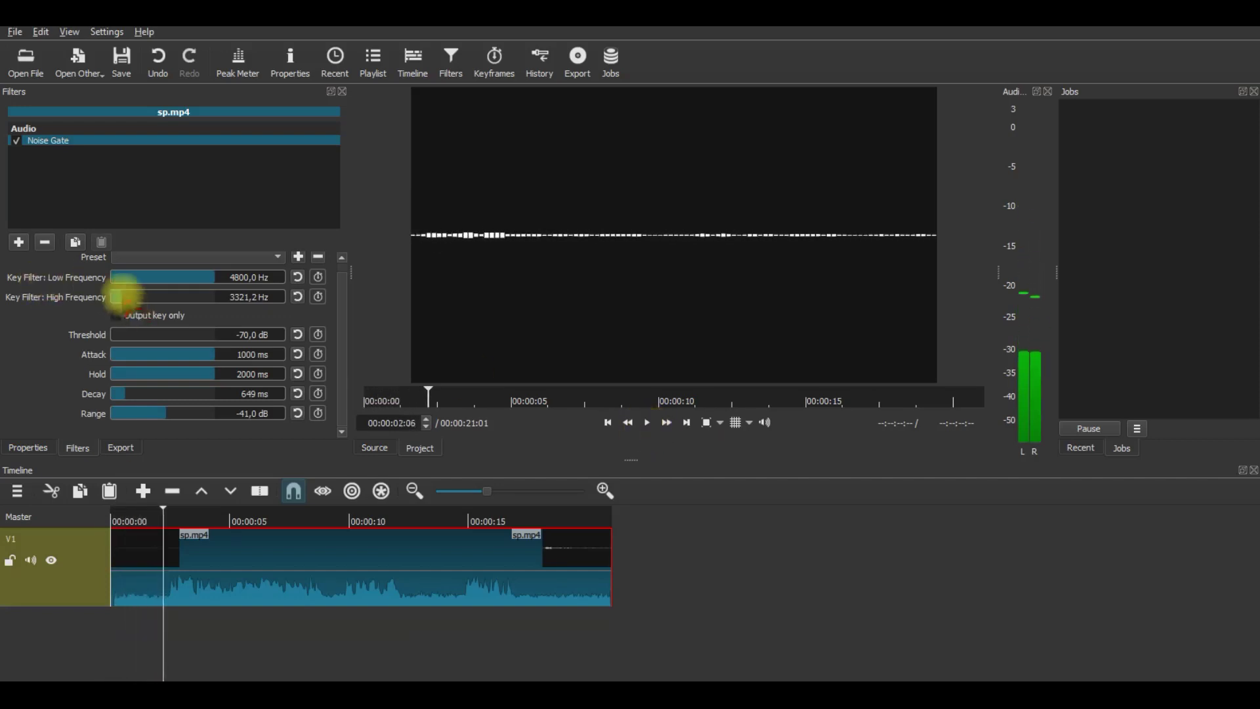
- Set the high key frequency to 924.7 Hz and play the clip from about 1 second and from about 8 seconds
click(139, 523)
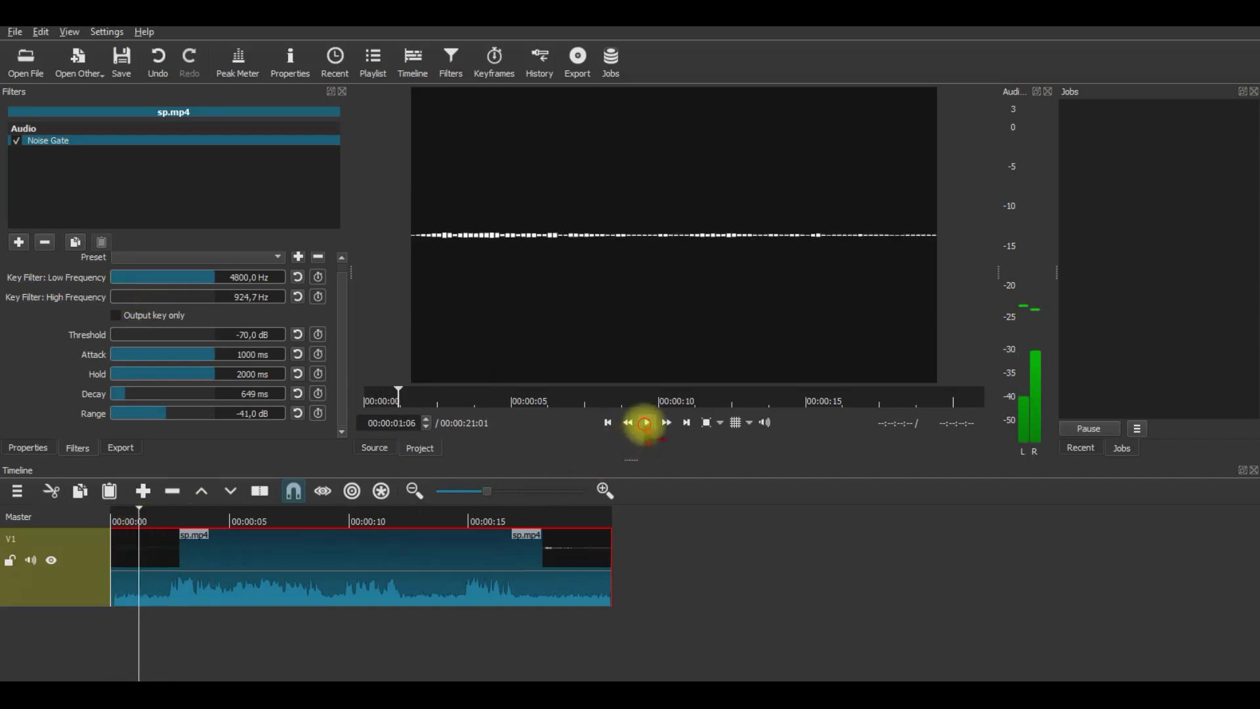
click(645, 422)
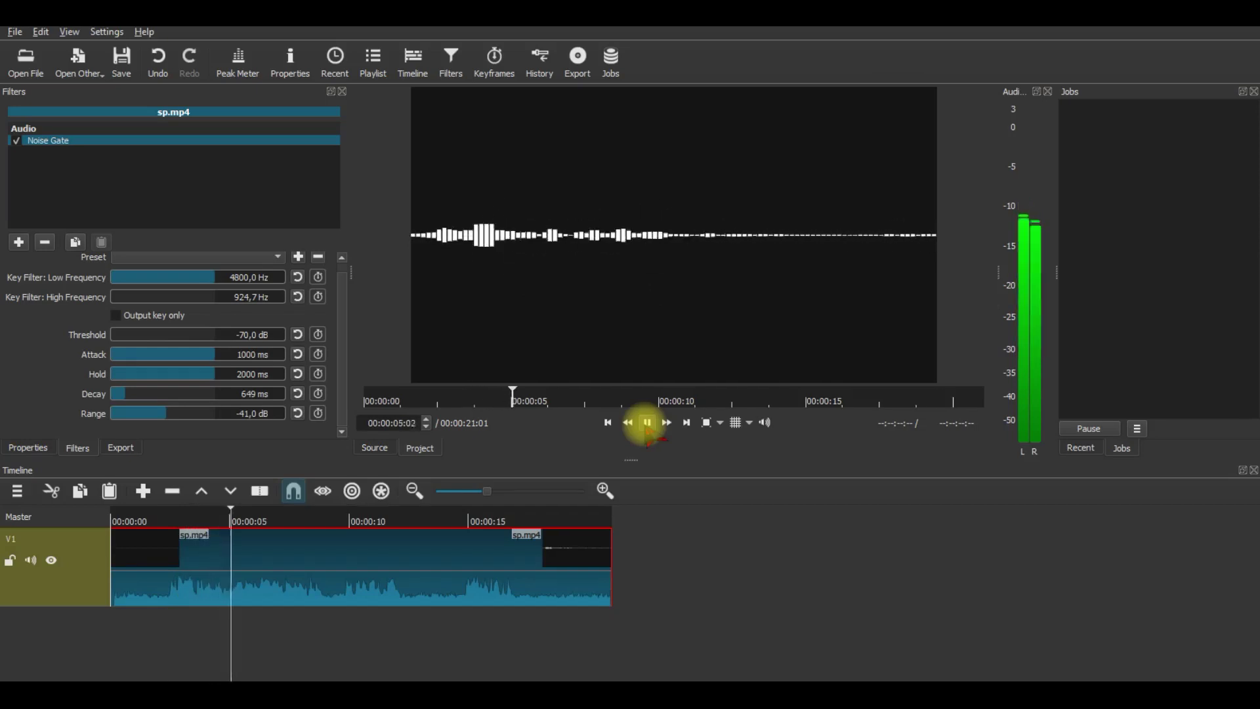
click(304, 521)
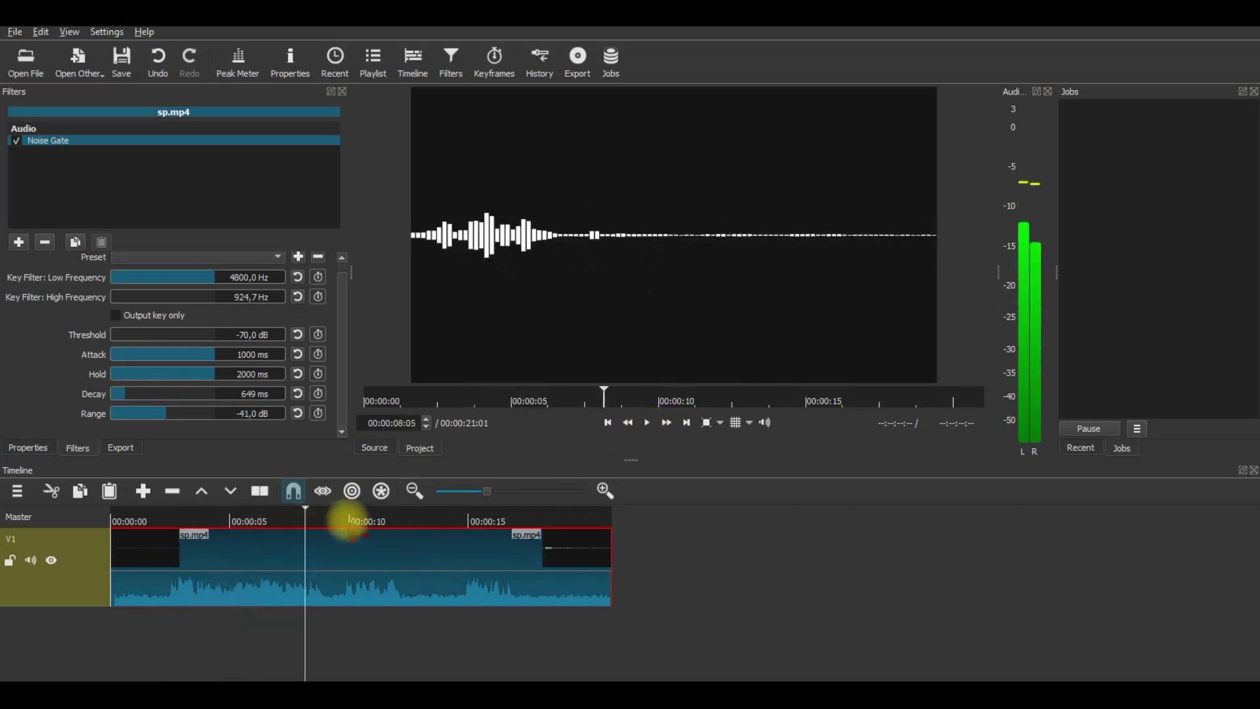
click(645, 423)
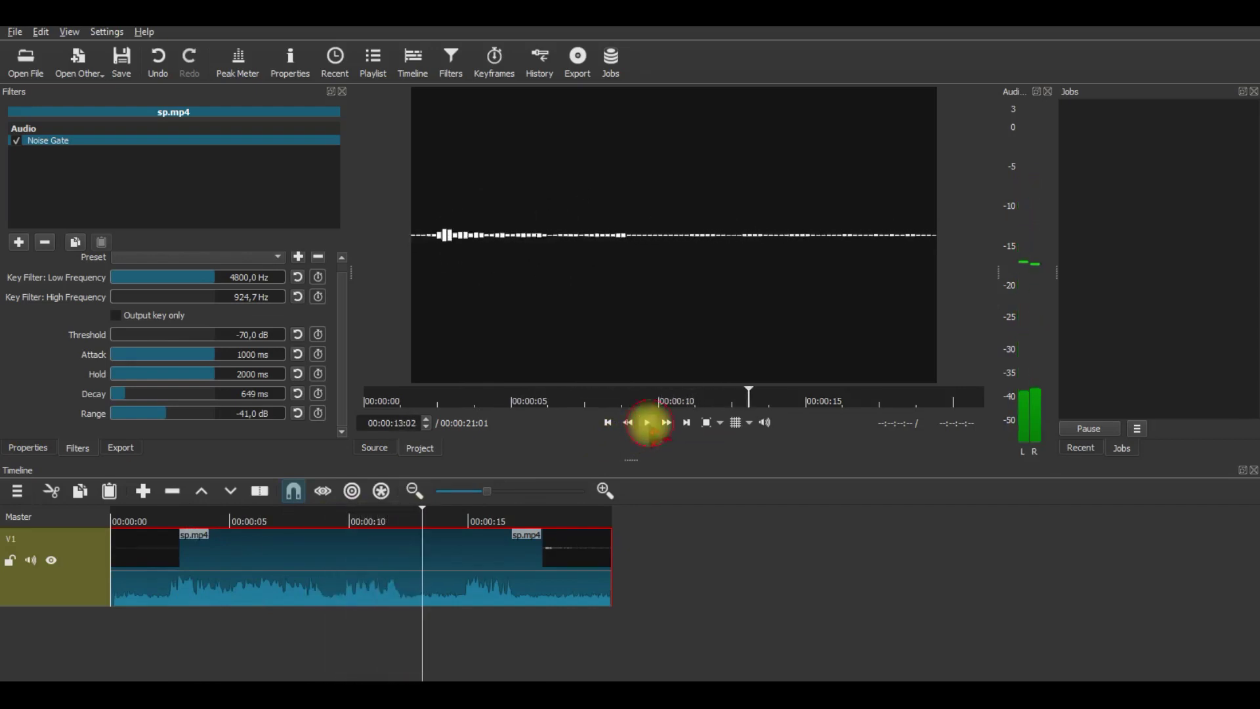
click(647, 423)
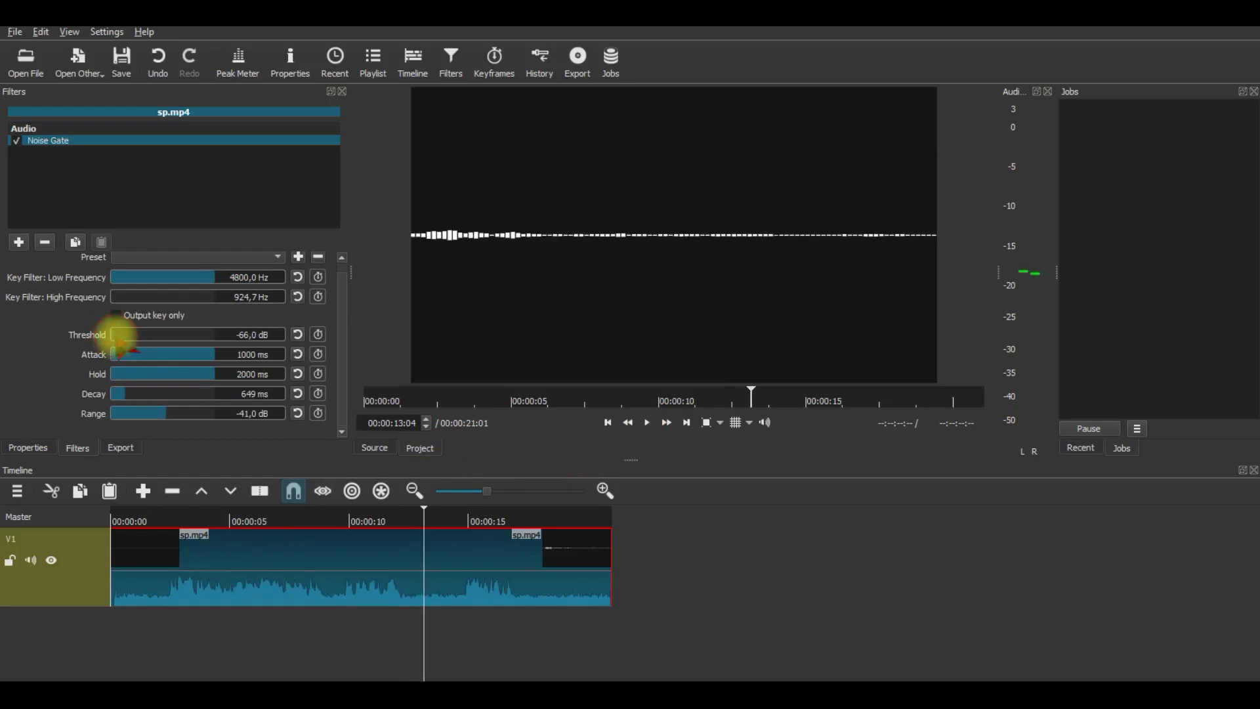
- Set the Noise Gate's threshold to -63.4 dB and play the clip repeatedly from its start
drag(168, 512, 77, 525)
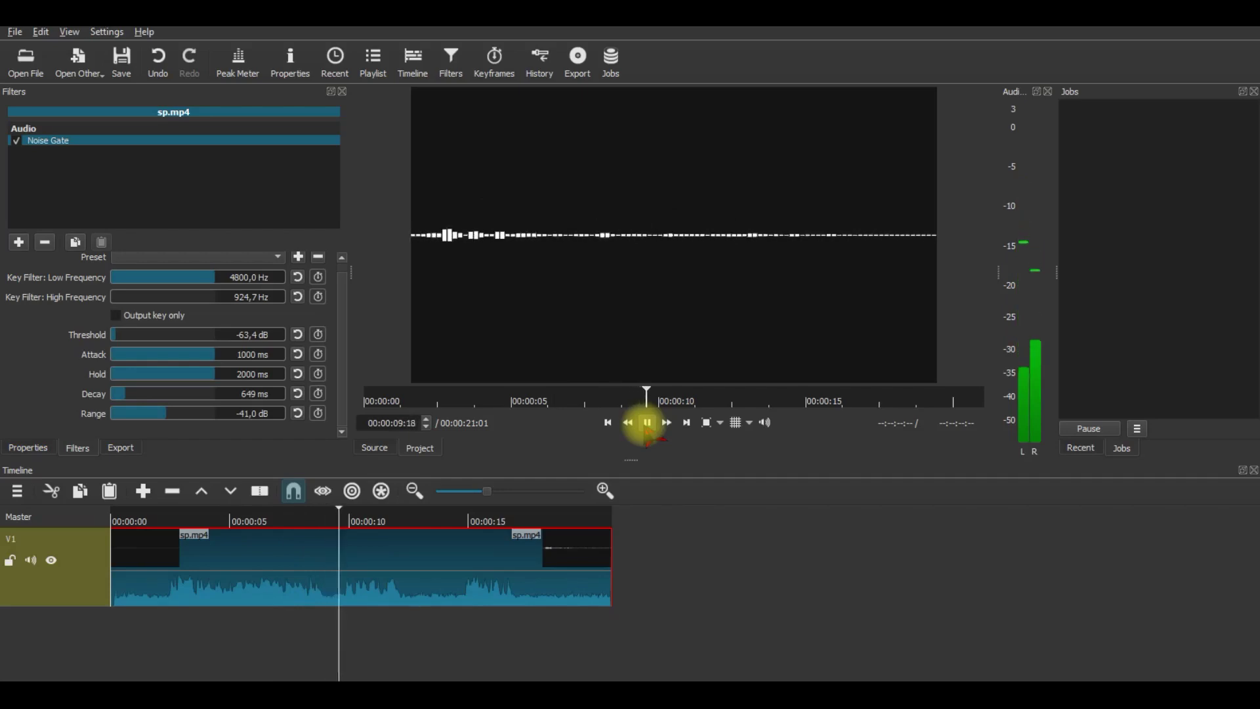
click(647, 422)
click(371, 510)
drag(345, 511, 42, 519)
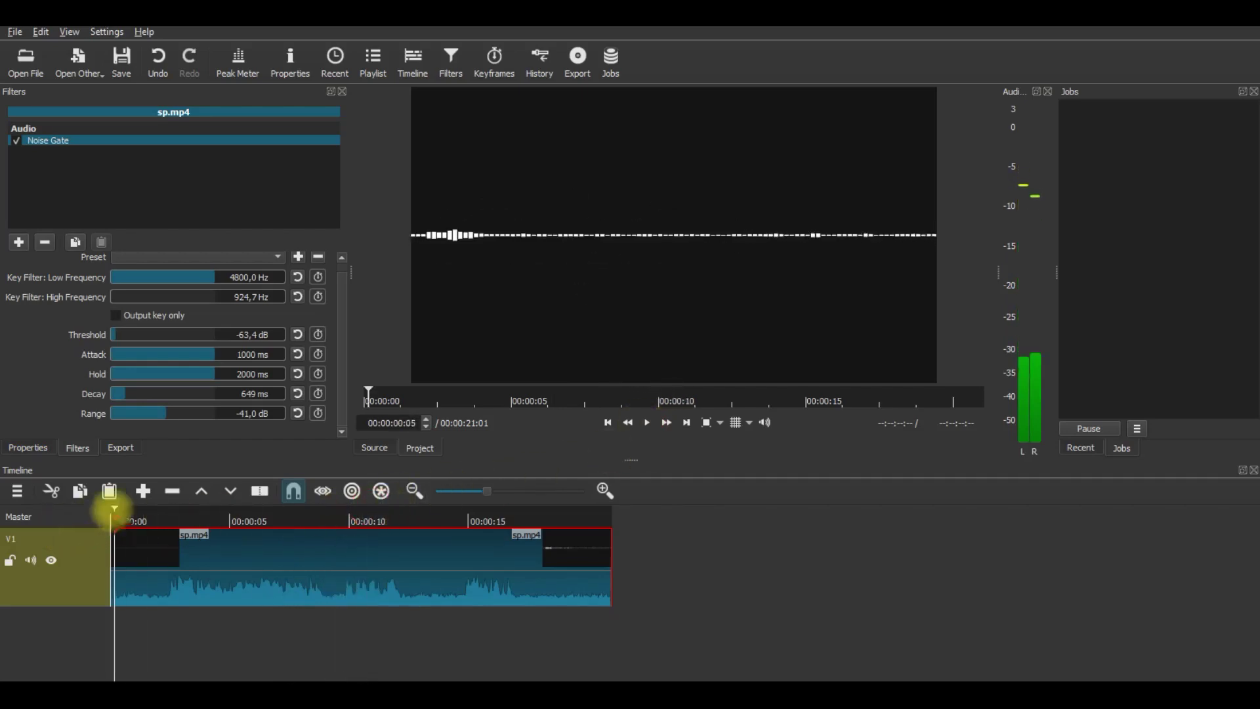
click(647, 422)
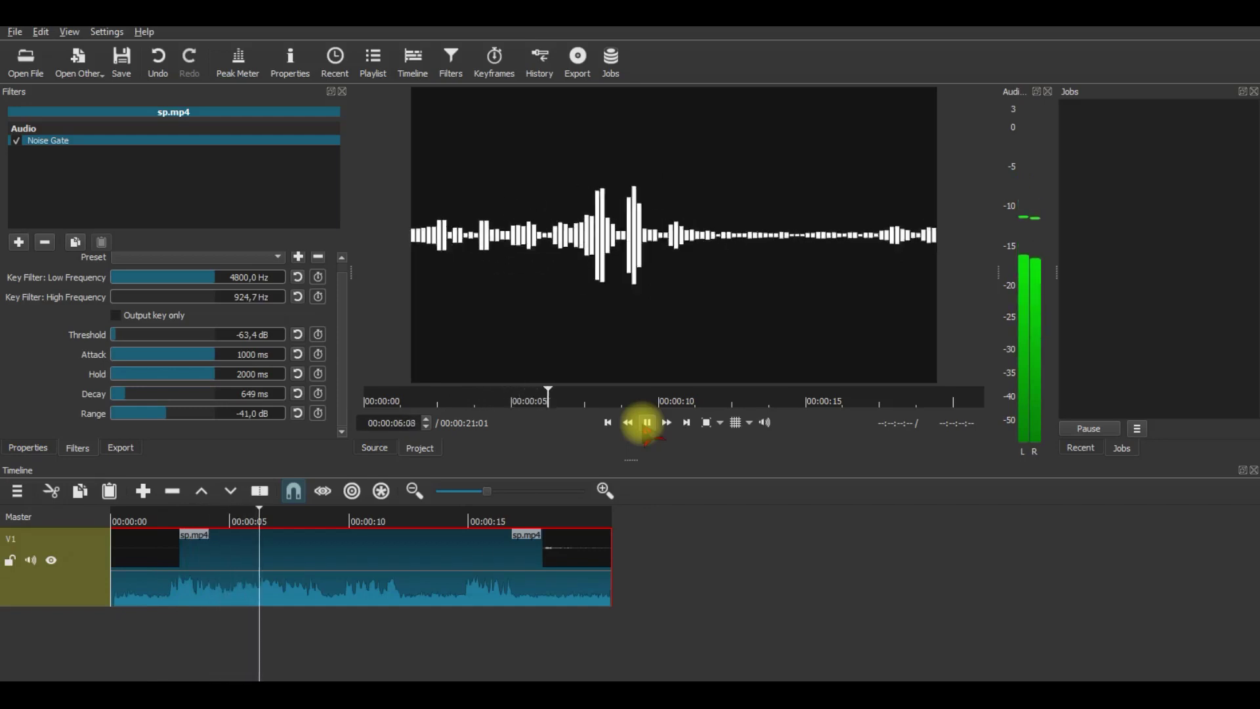
click(647, 422)
drag(282, 508, 109, 509)
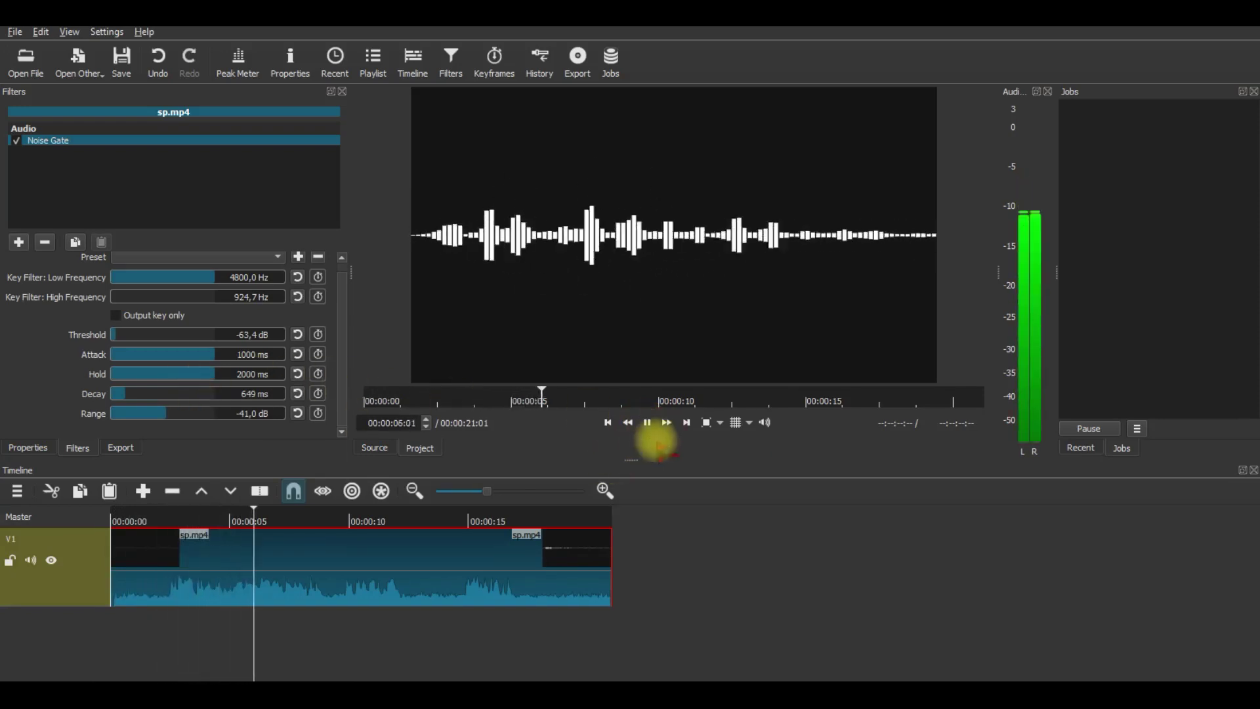
click(666, 422)
click(647, 422)
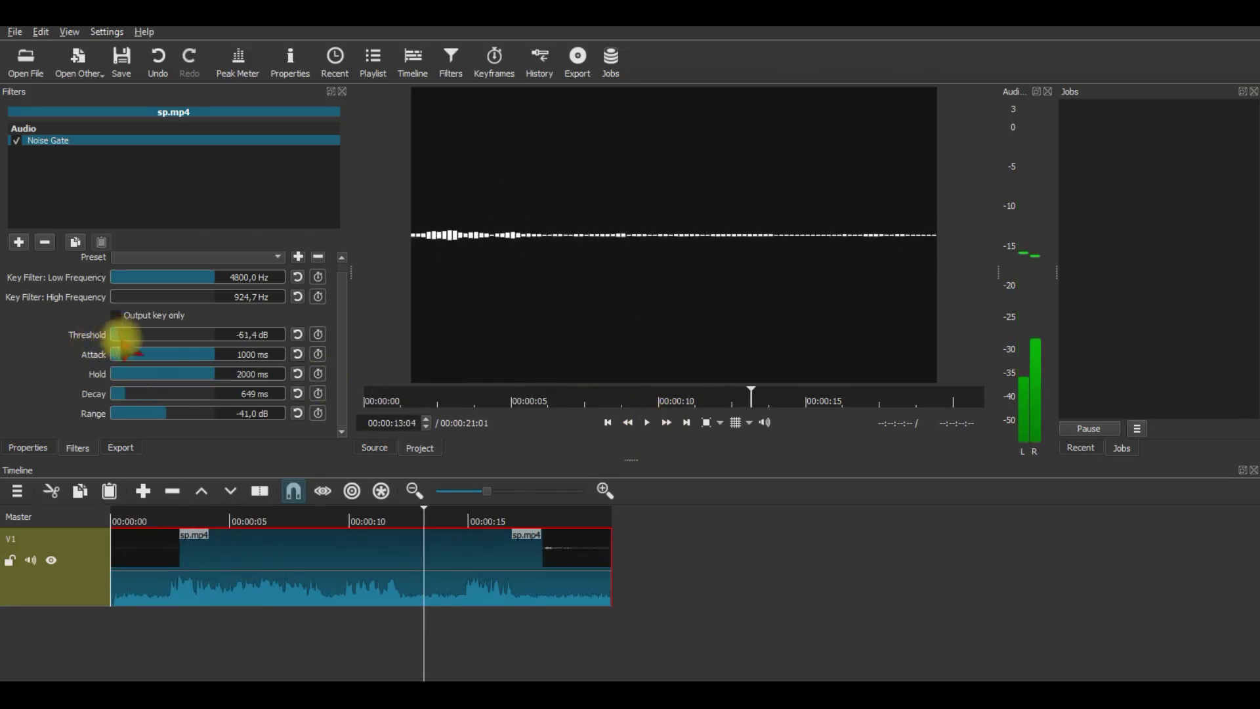
- Set the Noise Gate's threshold to -60.1 dB and play the clip from its start
click(123, 336)
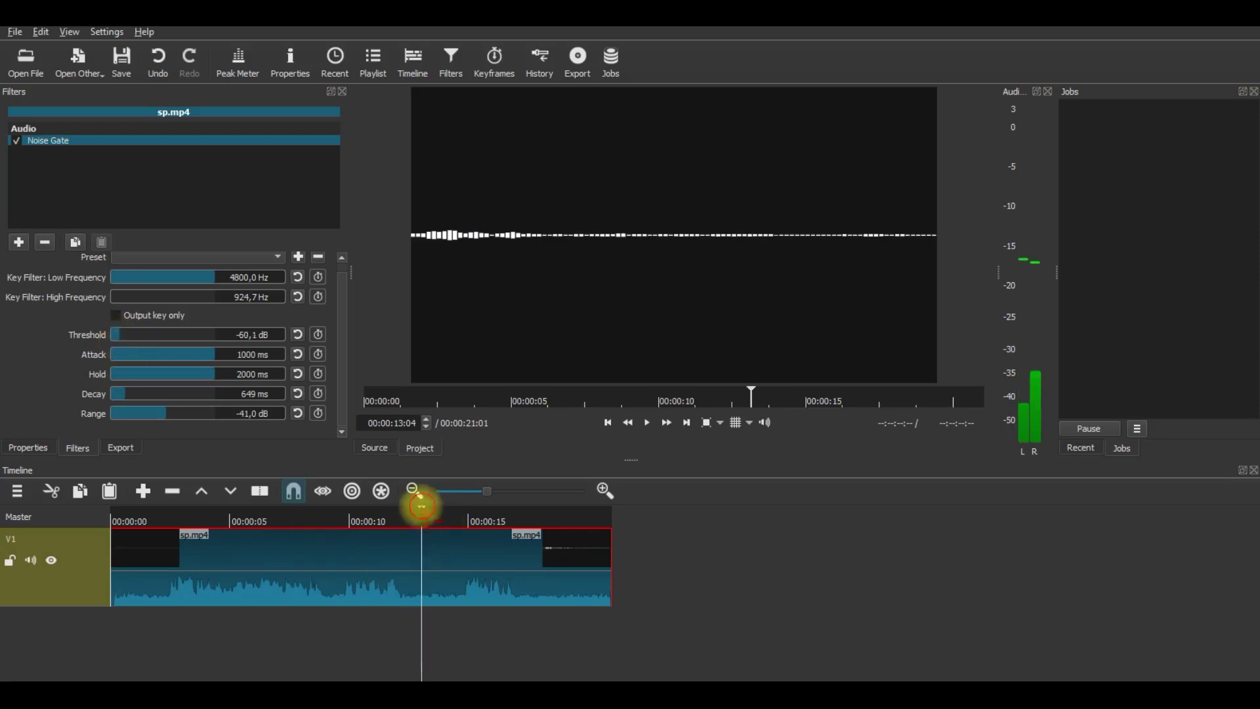
key(Home)
click(112, 515)
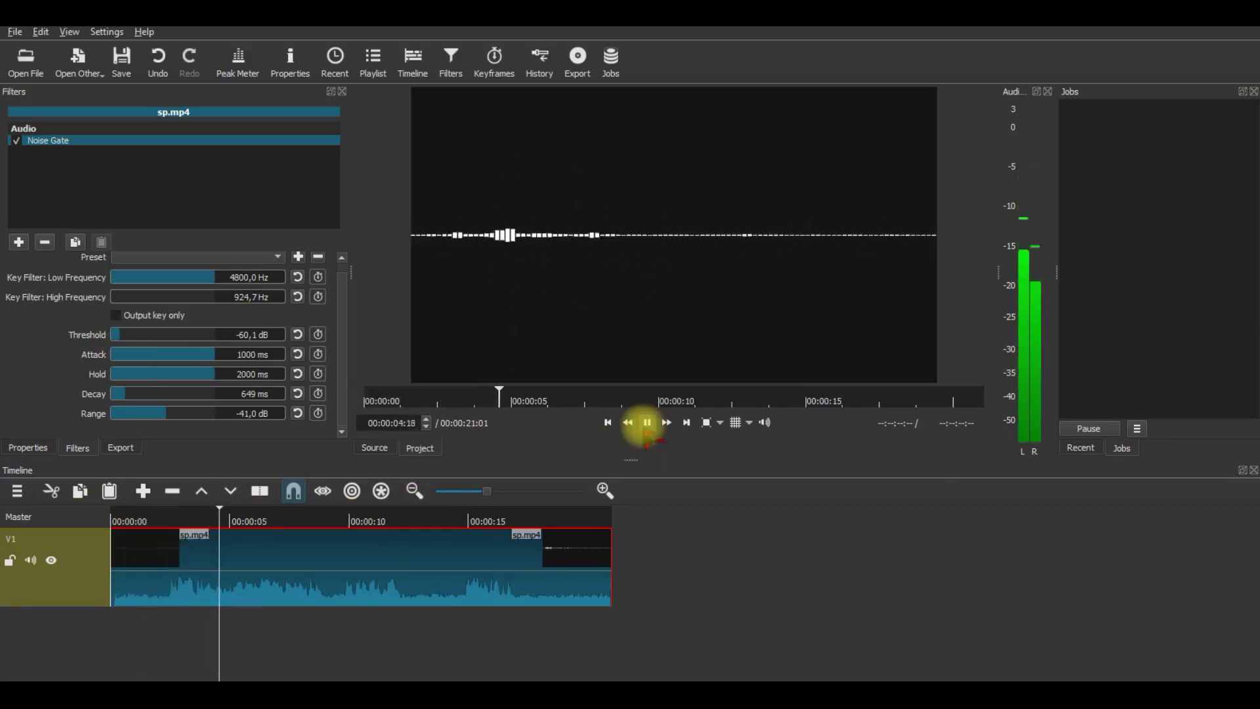
click(646, 422)
- Replay the gated clip from its start and from about 8 seconds to judge the remaining noise
drag(250, 515, 33, 510)
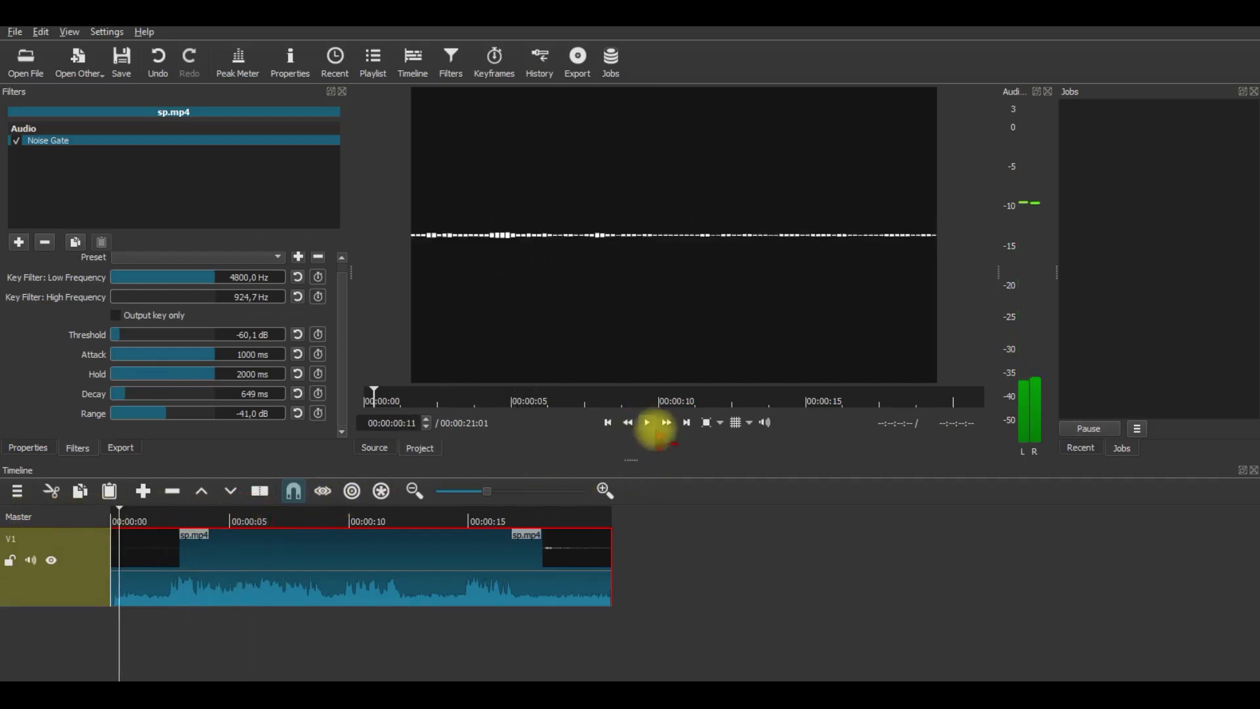
click(646, 422)
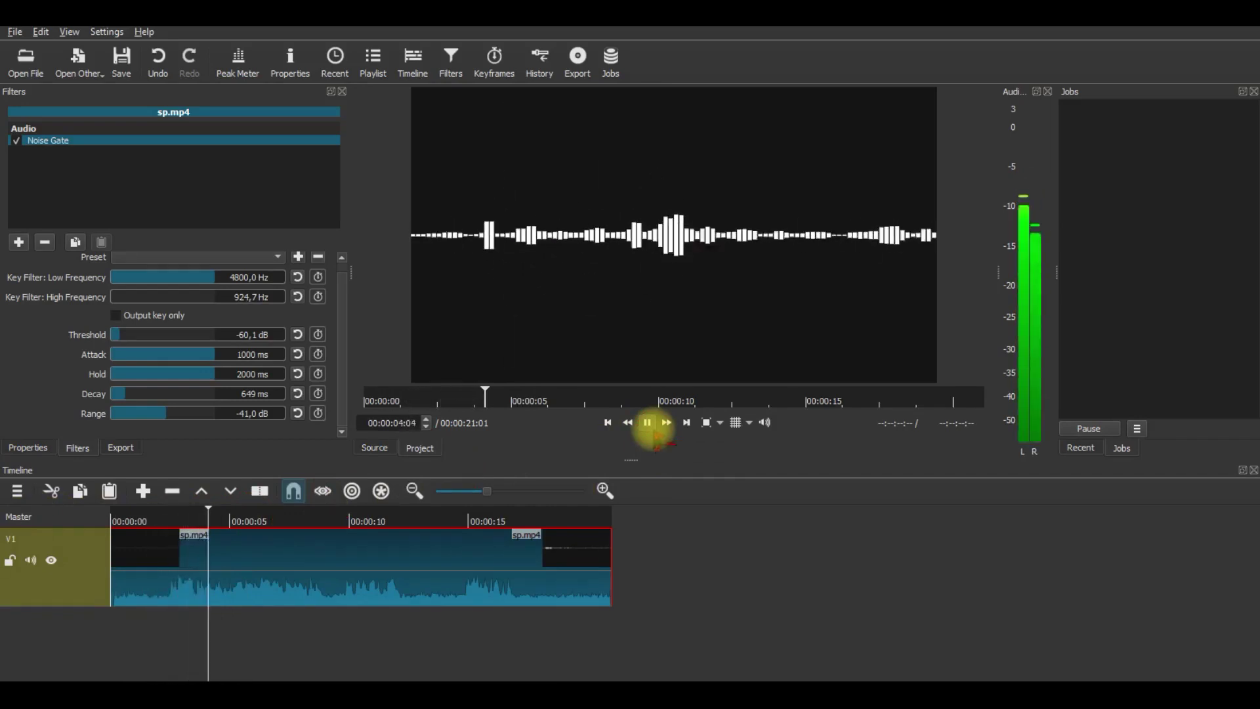
click(647, 422)
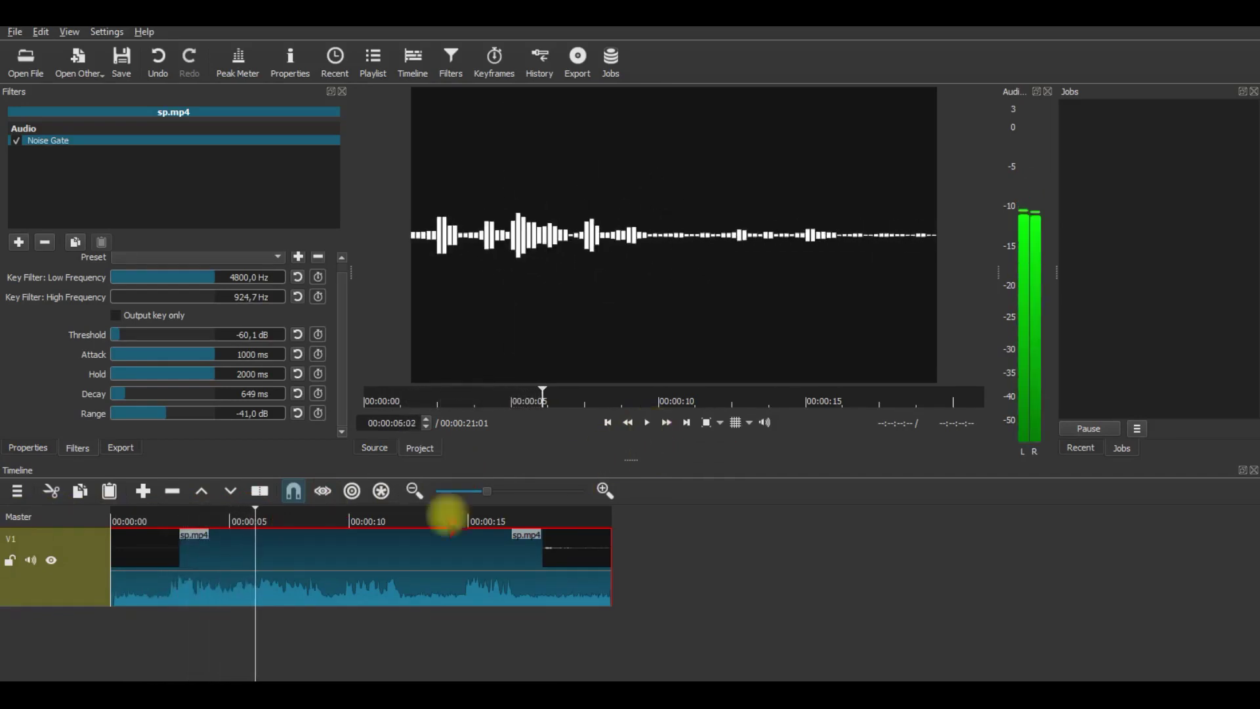
click(296, 515)
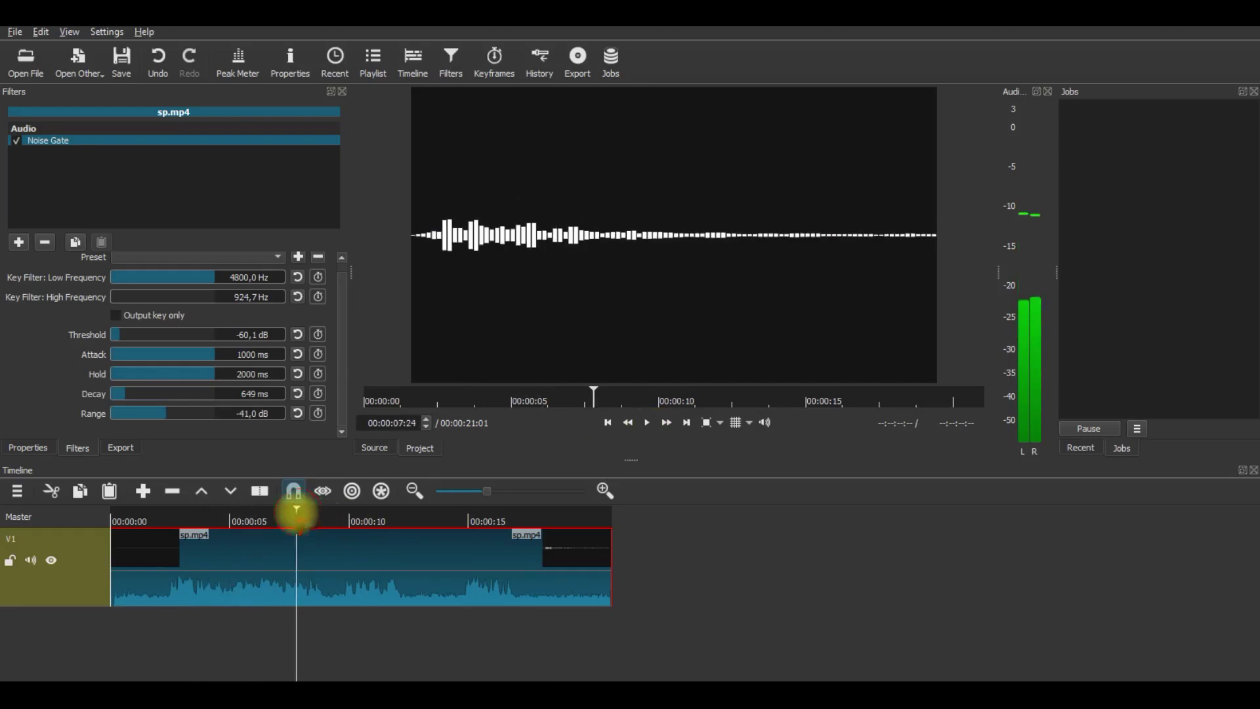
click(647, 423)
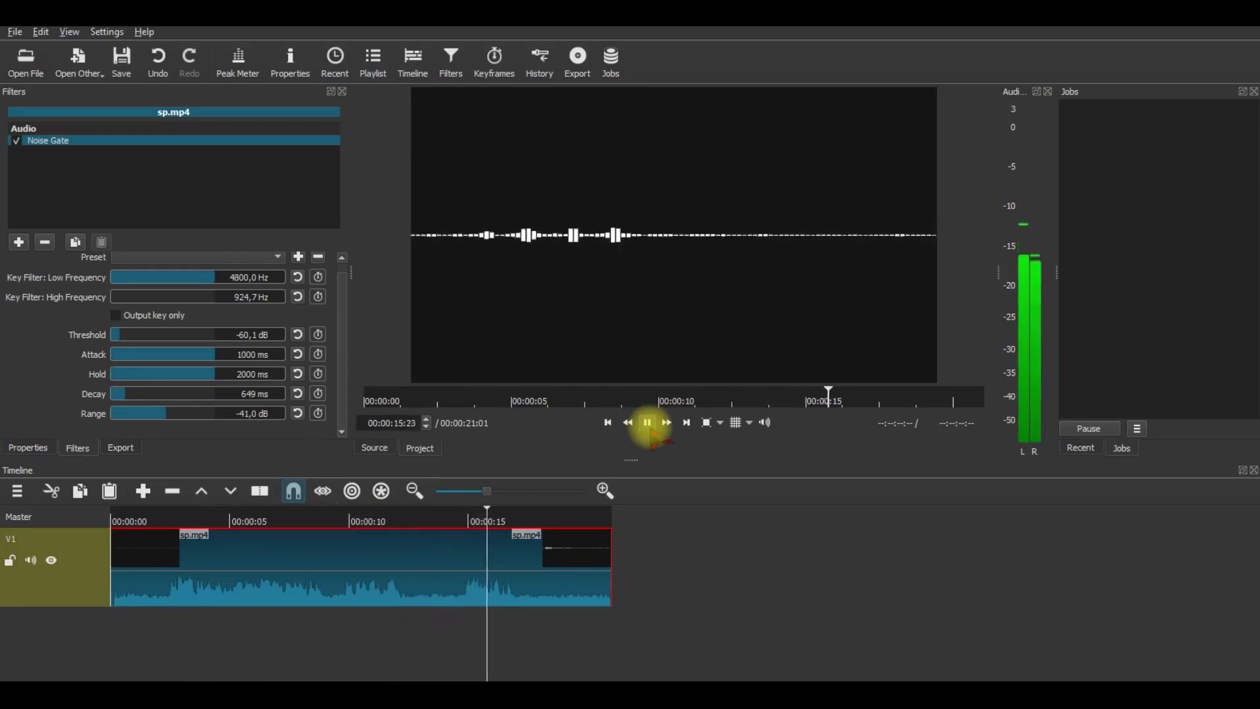
click(648, 424)
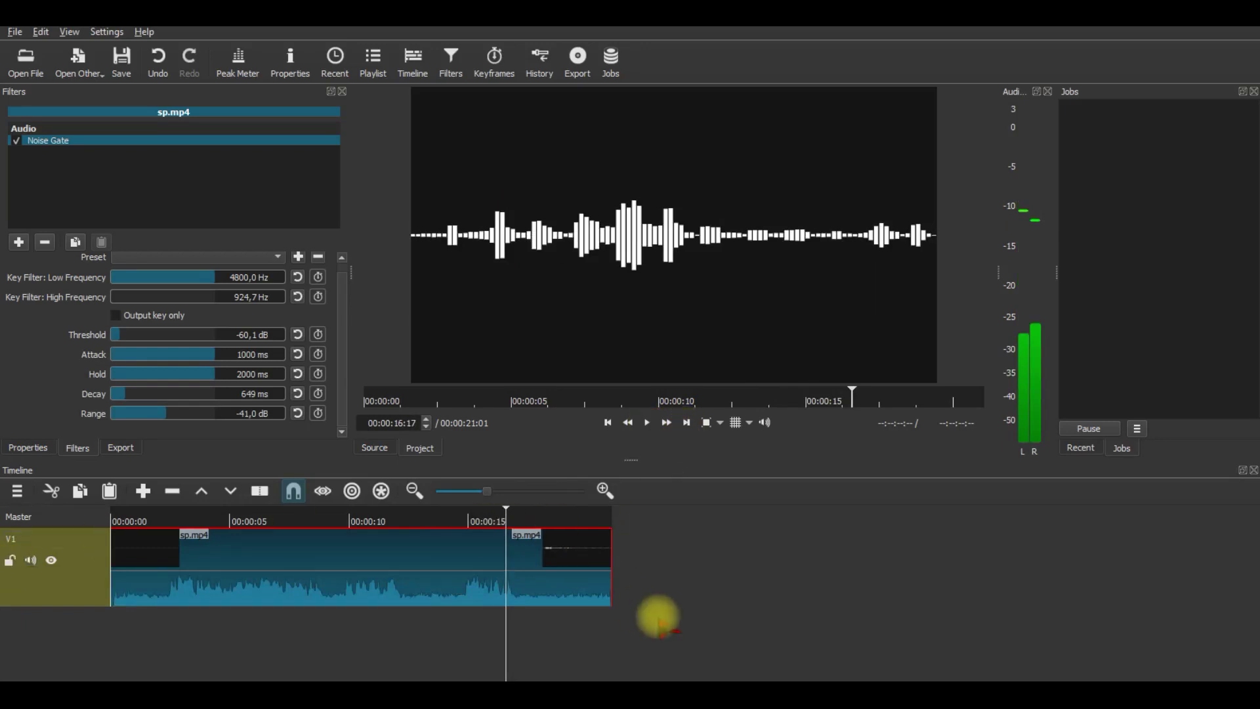
- Play the clip from about 7 seconds and from about 1 second to compare pauses and speech
click(282, 522)
click(647, 422)
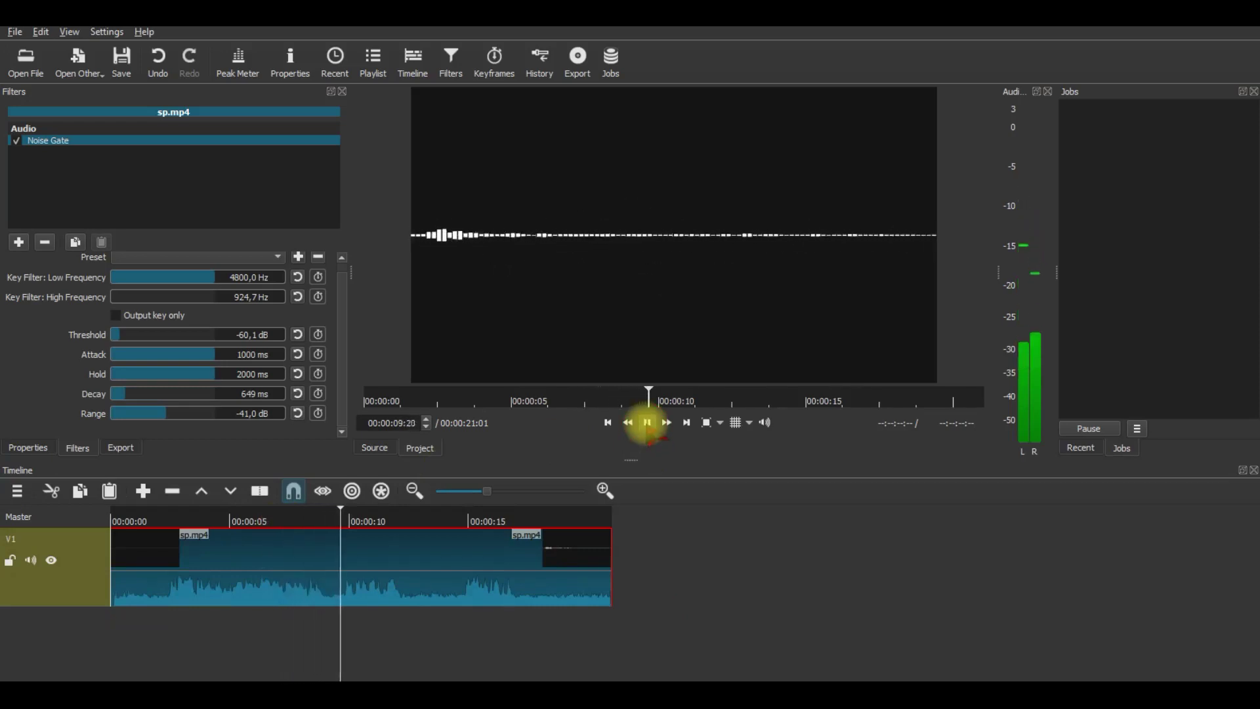
click(647, 422)
click(129, 518)
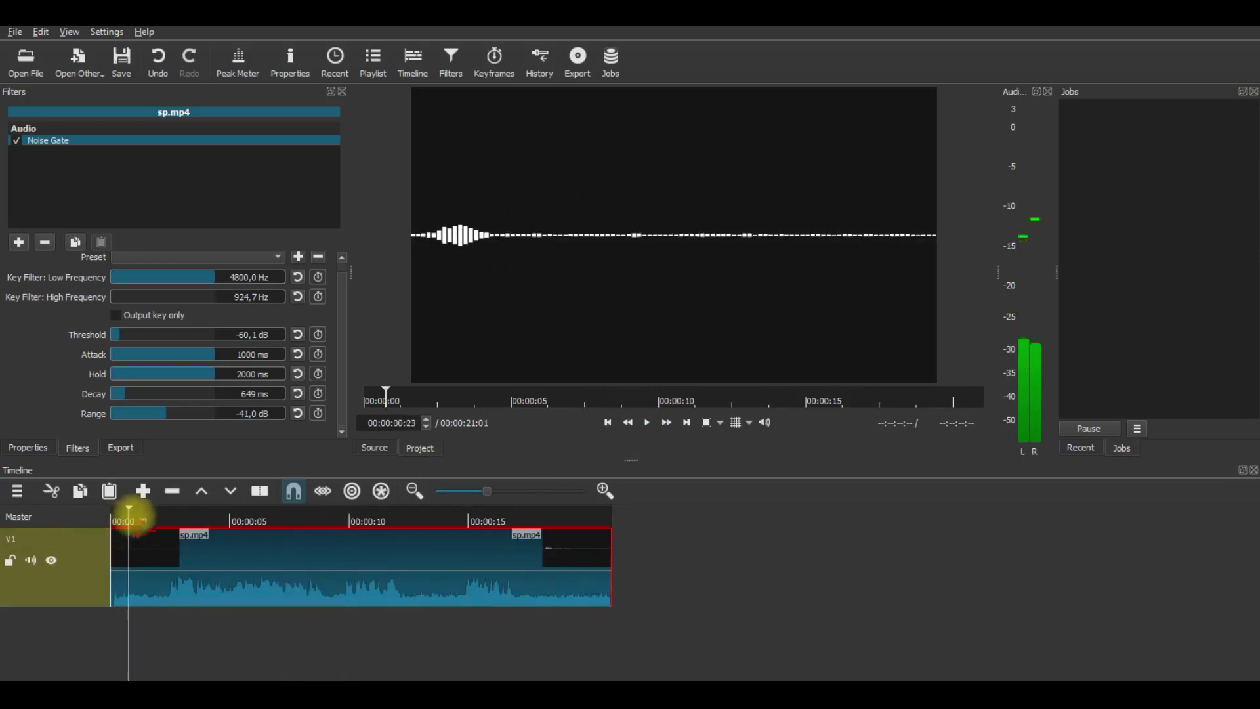
click(647, 422)
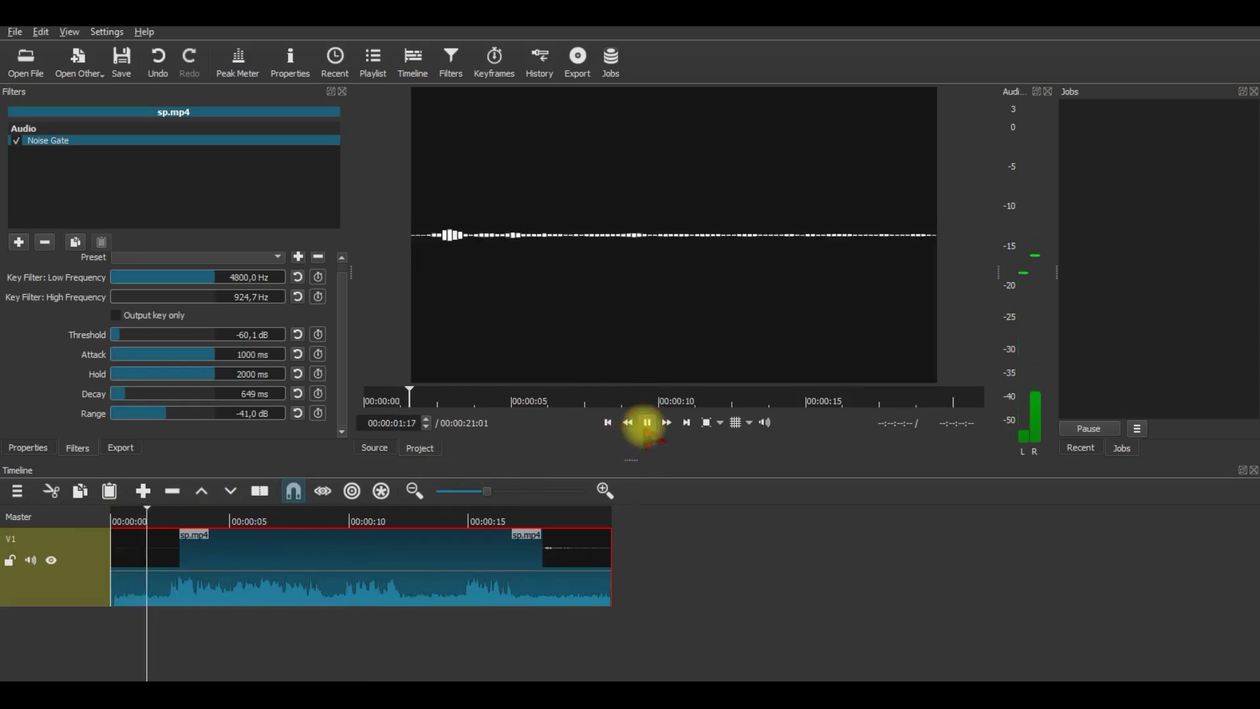
click(647, 422)
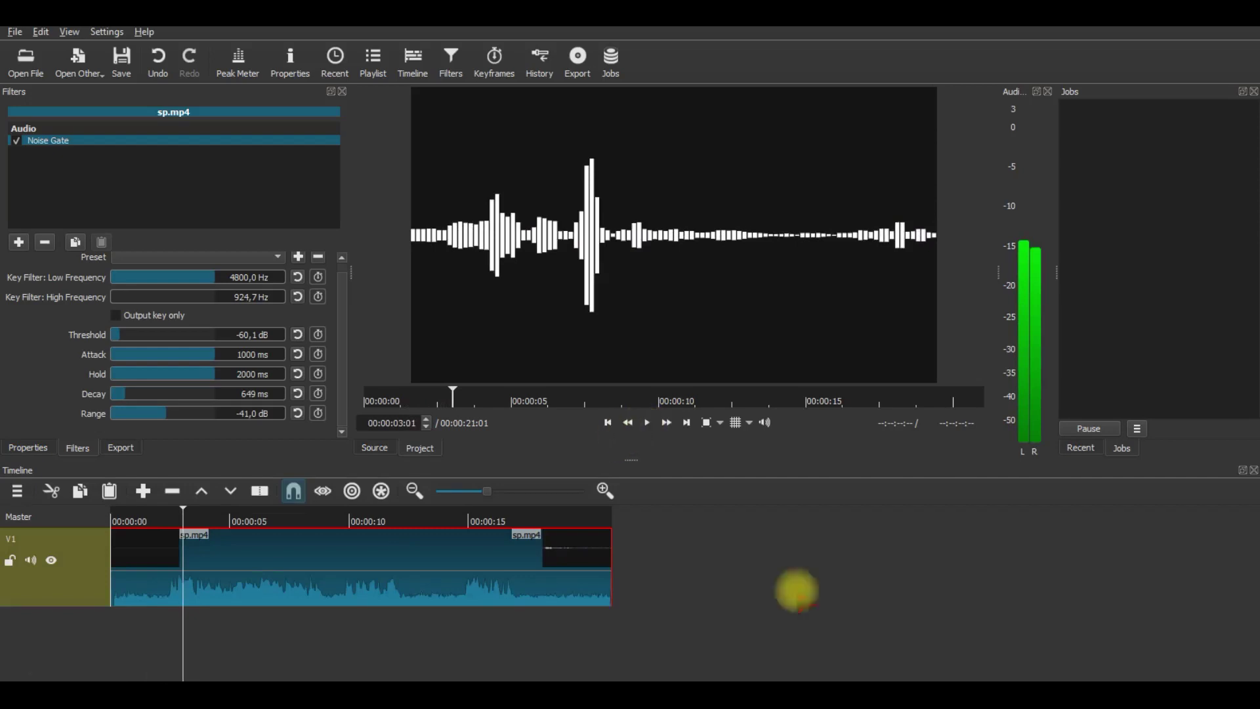
- Add an audio track, open Greatest_Of_All_Time.mp3 and place it at the start of the new track
click(18, 492)
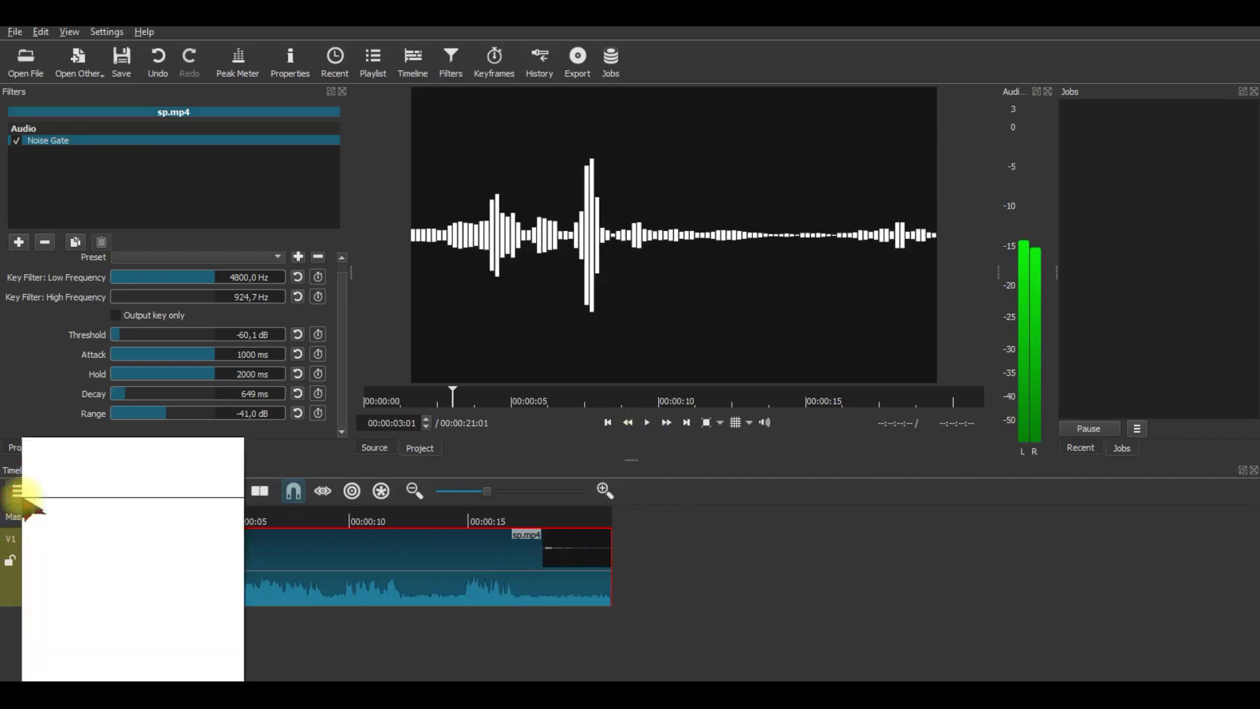
click(91, 444)
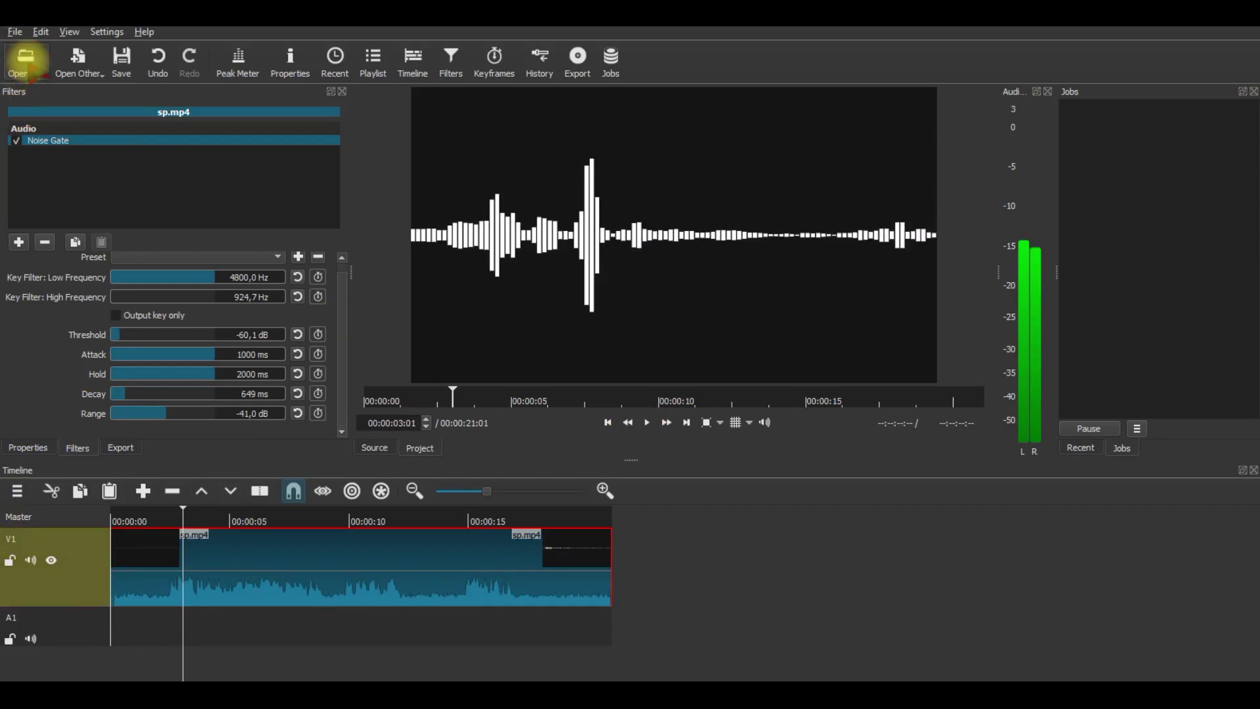
click(26, 60)
double_click(225, 139)
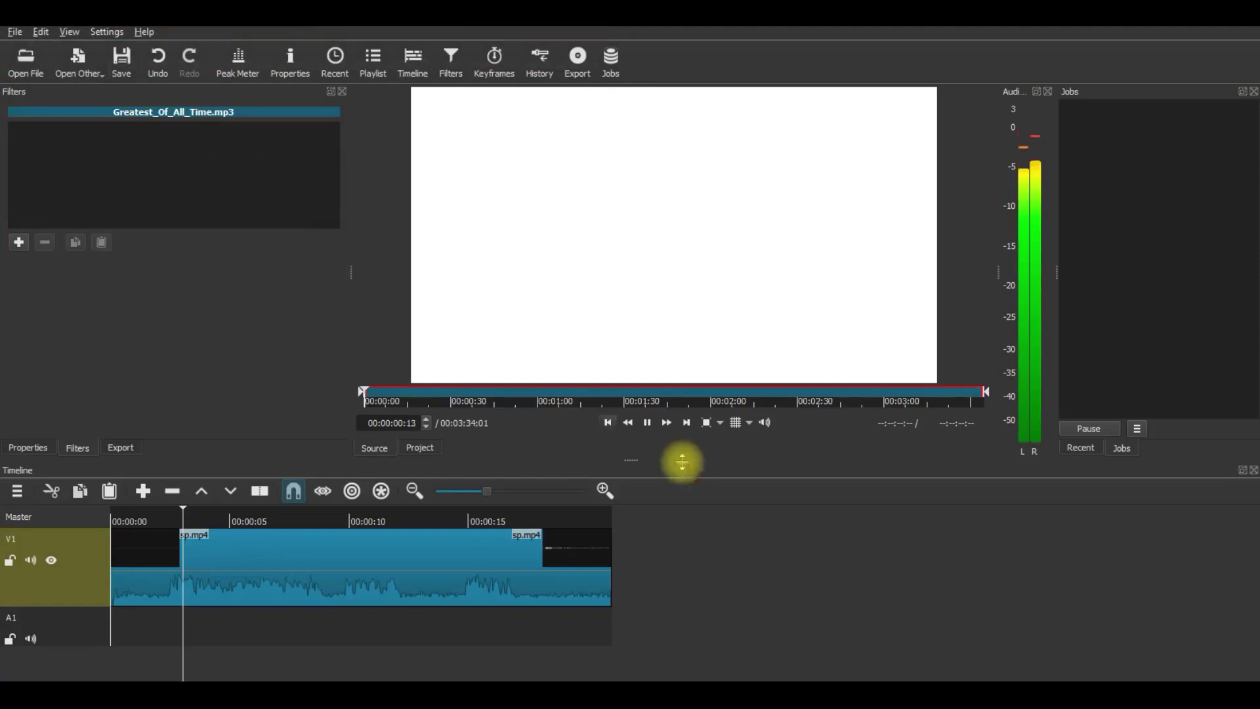
drag(760, 204, 393, 659)
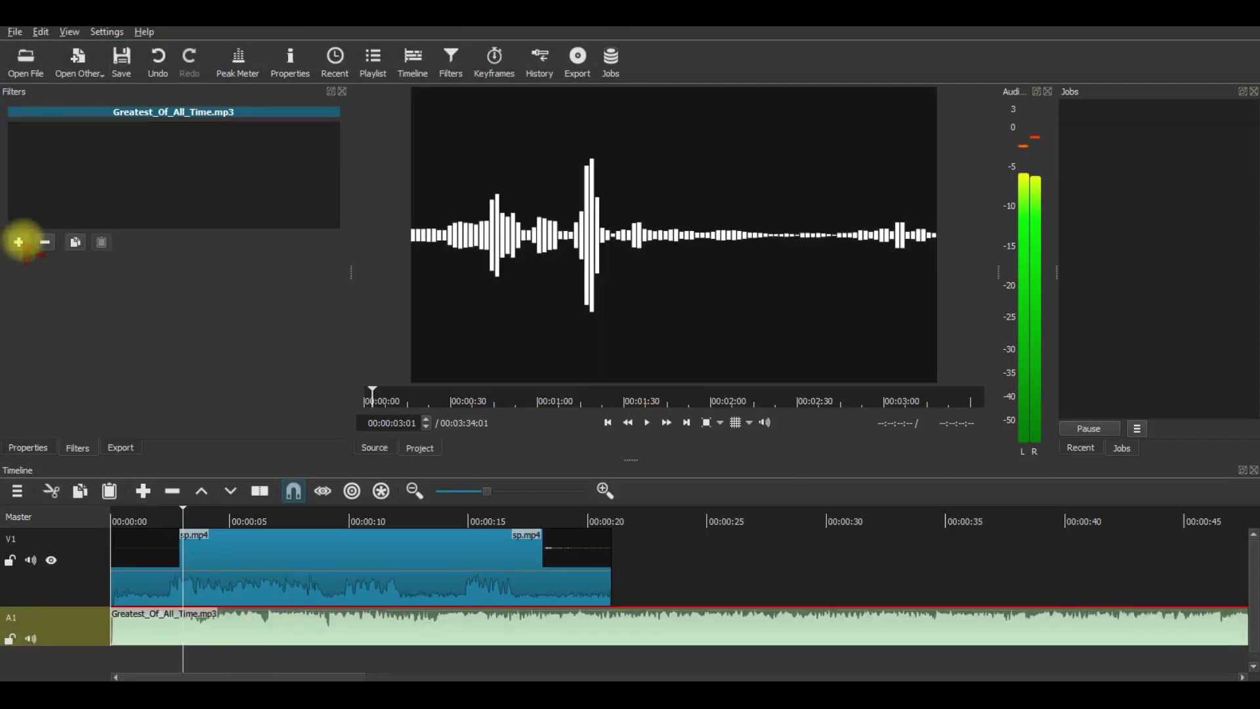
- Add a Gain / Volume filter to the music clip with its level at -44.9 dB, and return the playhead to the start
click(18, 242)
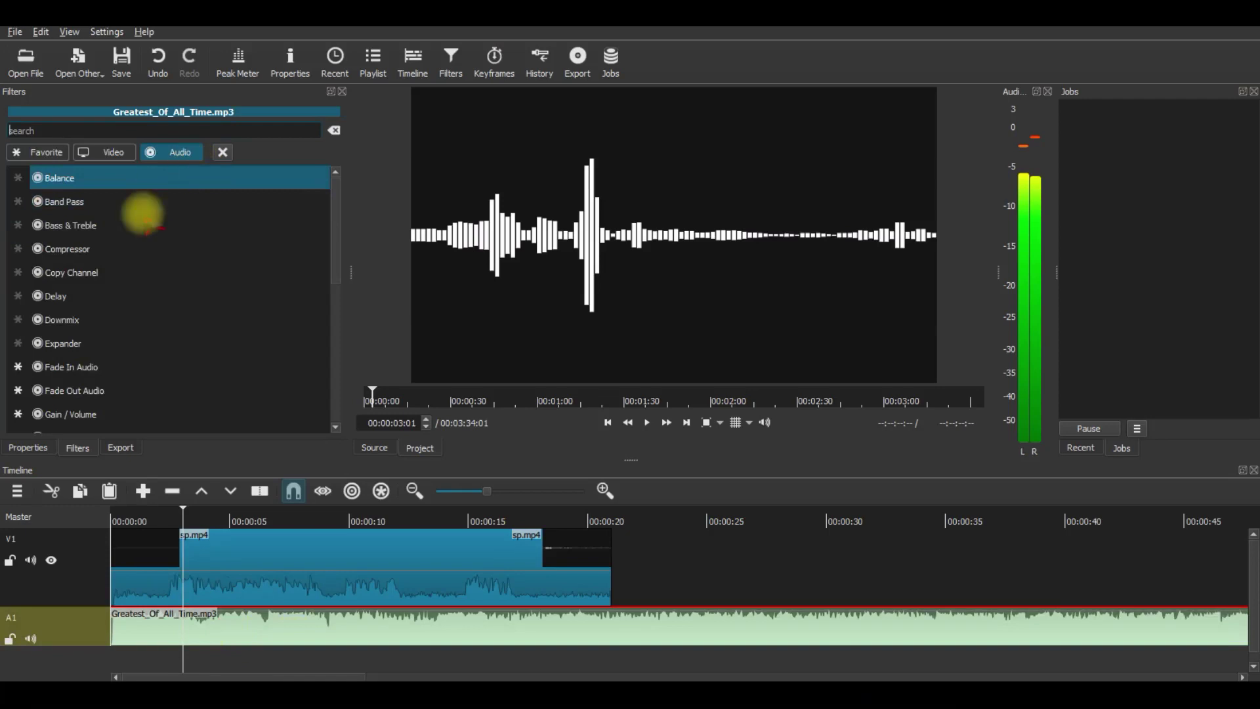
scroll(141, 294, down, 1)
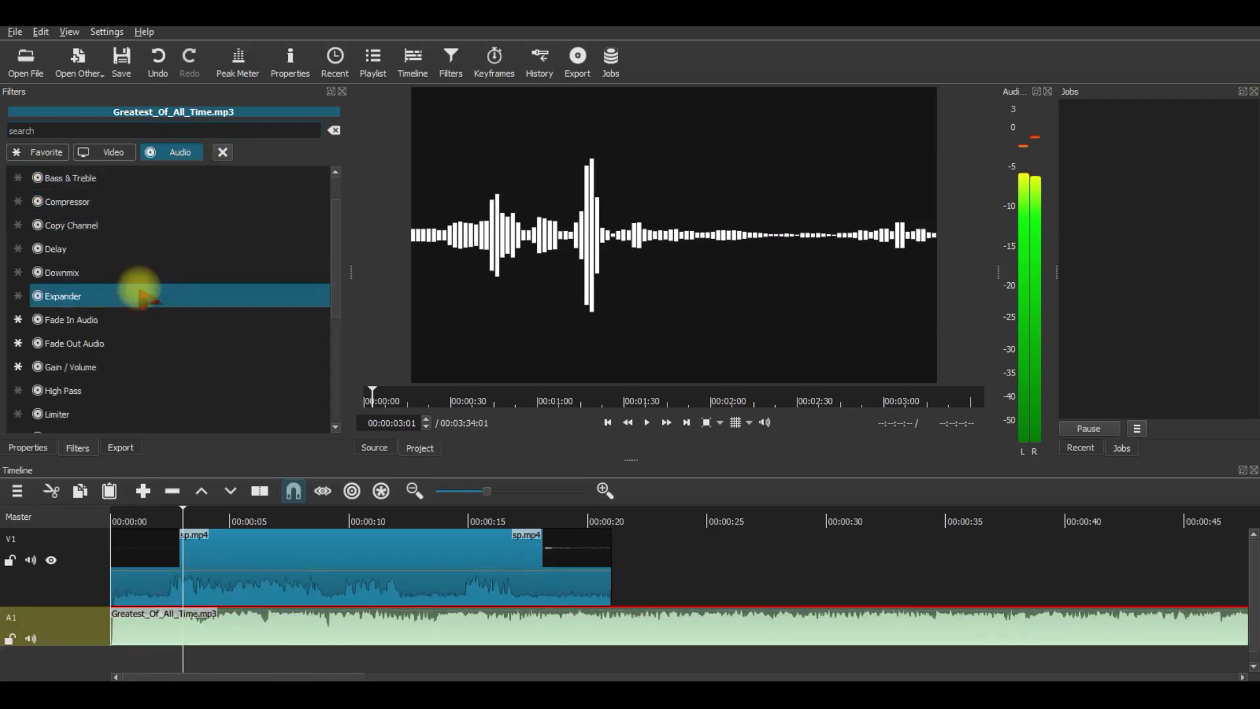
click(123, 368)
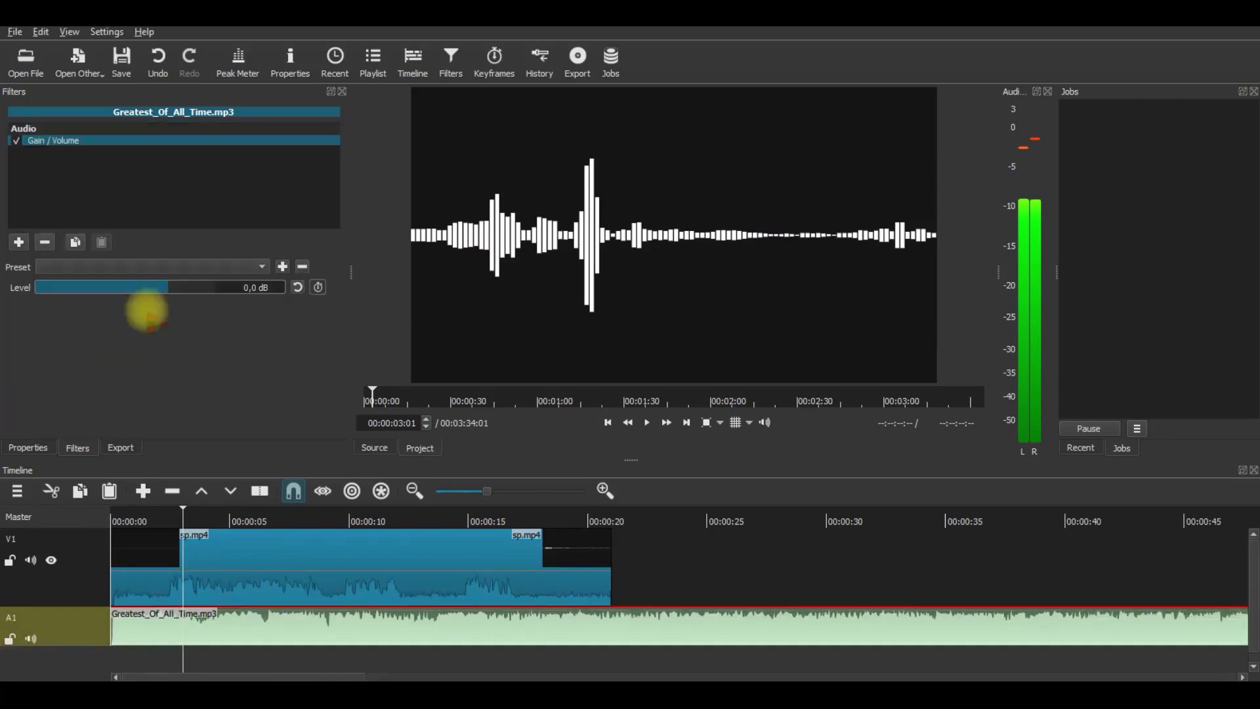
click(105, 289)
drag(97, 288, 88, 288)
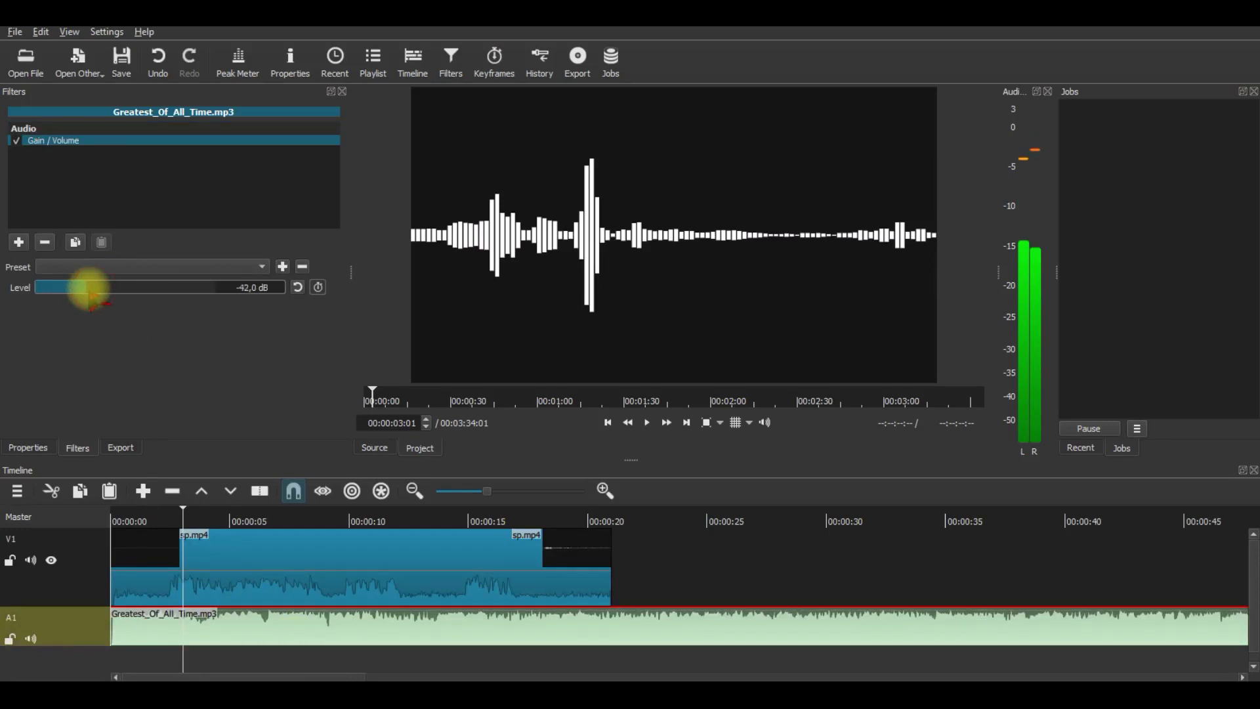
click(172, 519)
drag(172, 513, 81, 487)
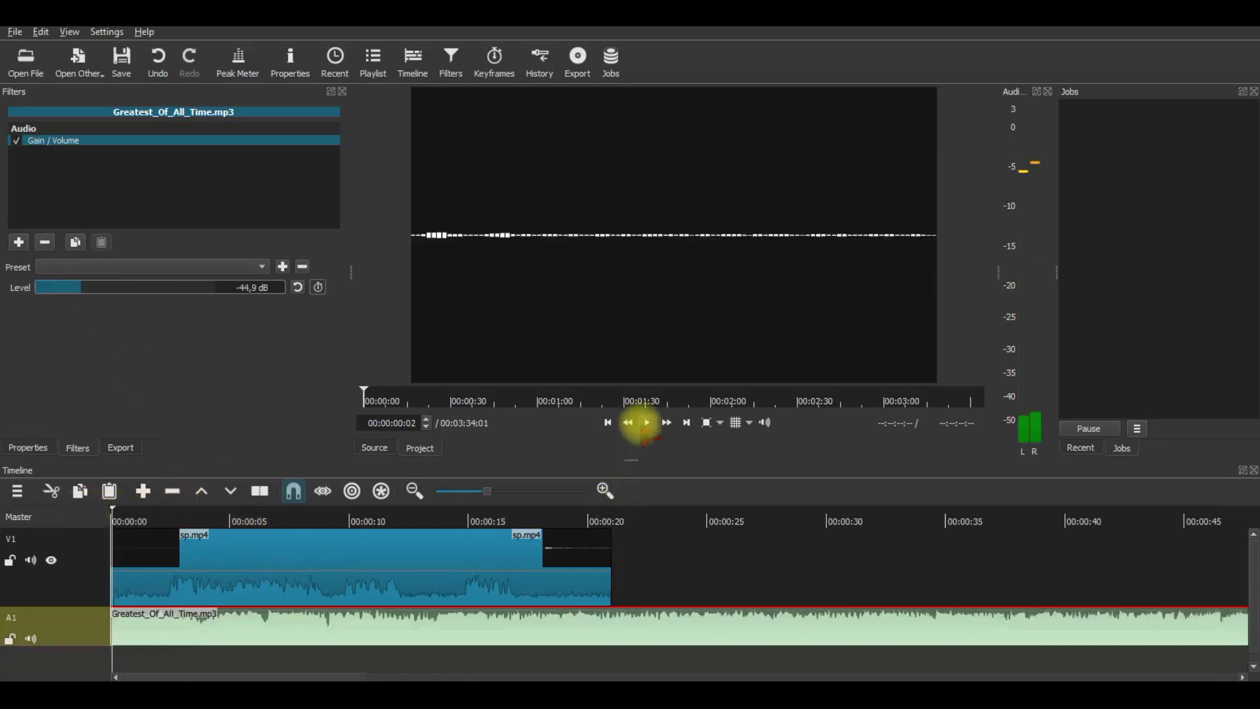
- Play the first few seconds of the mix and set the music clip's Gain / Volume level to -25.0 dB
click(646, 423)
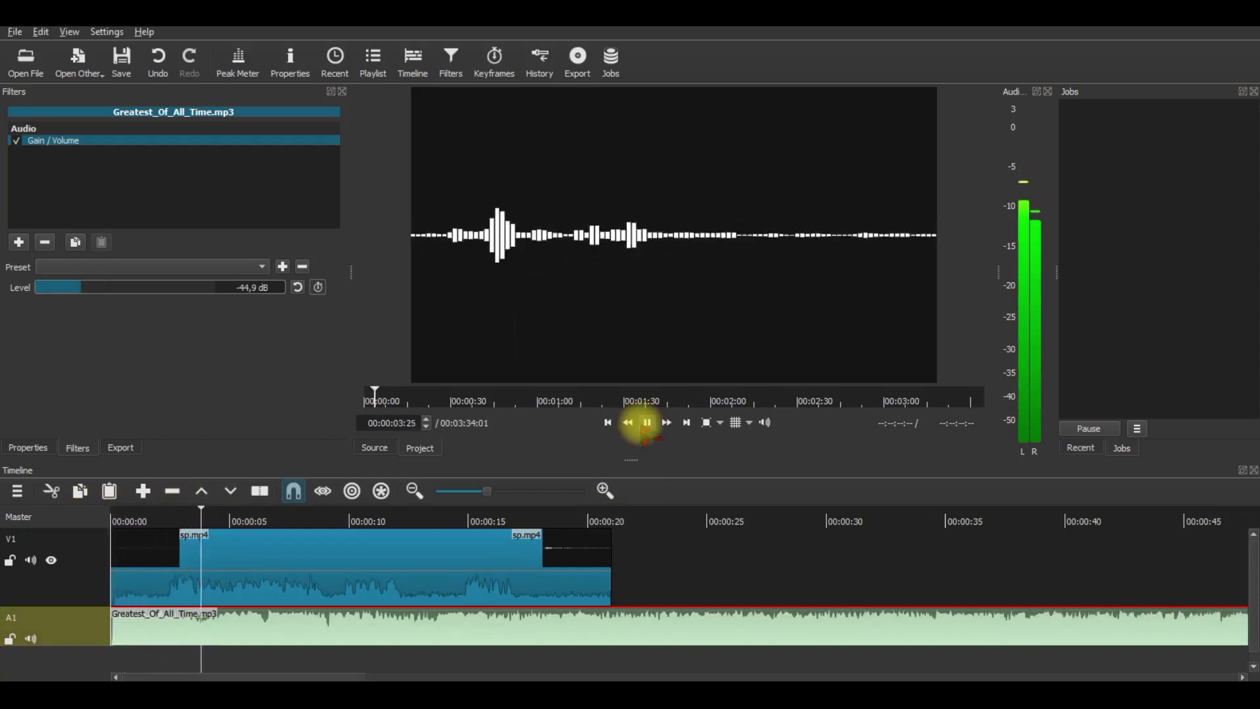
click(646, 423)
drag(72, 288, 123, 287)
- Review the filters on the sp.mp4 and music clips, and play the mix from the start to about 17 seconds
drag(225, 509, 112, 515)
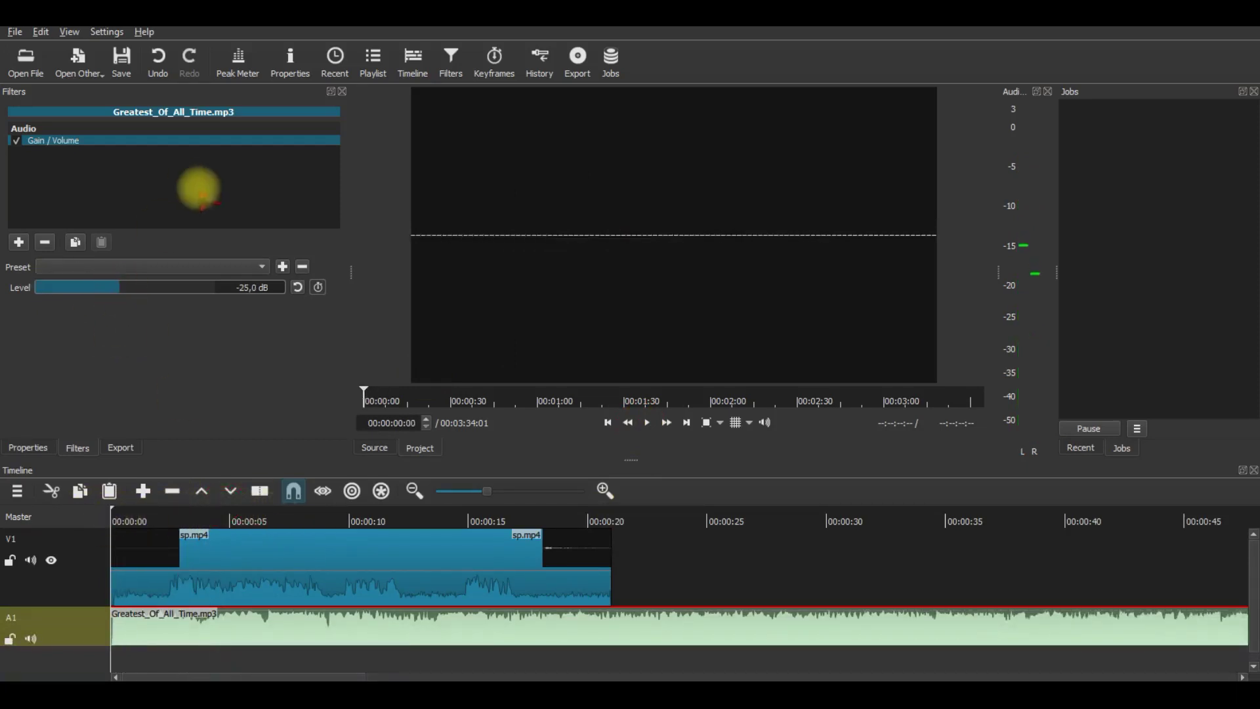
click(209, 571)
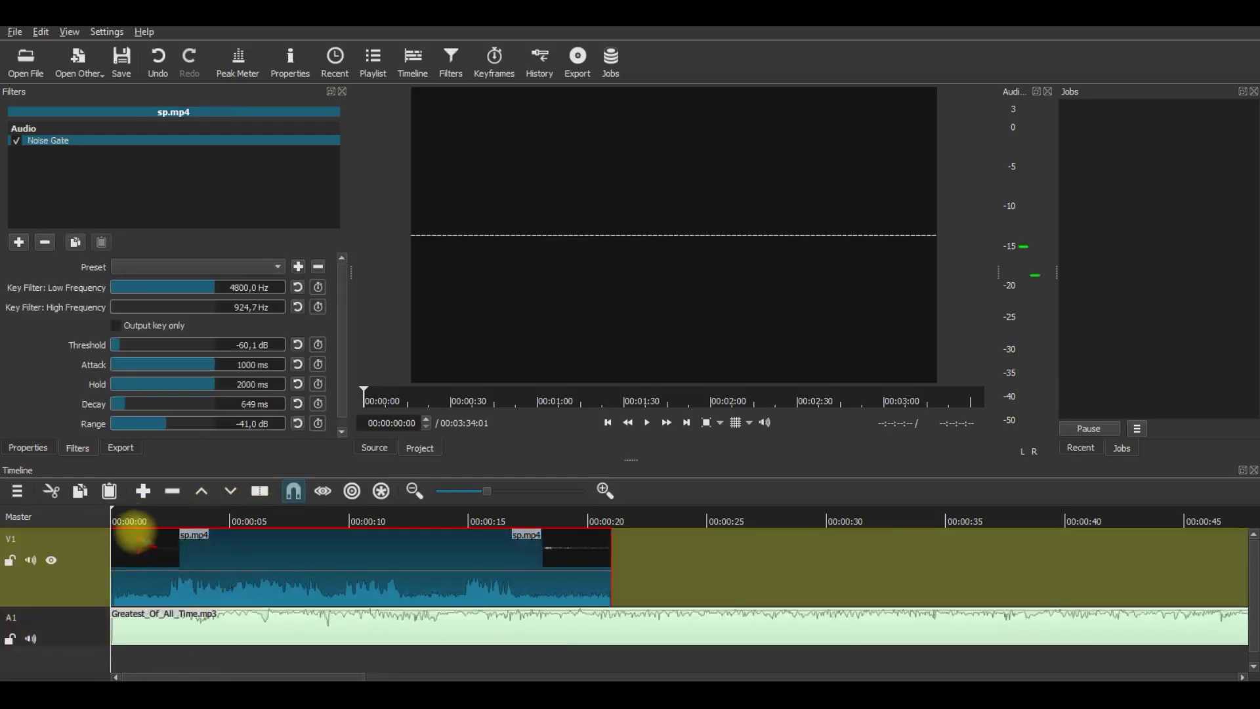
click(154, 631)
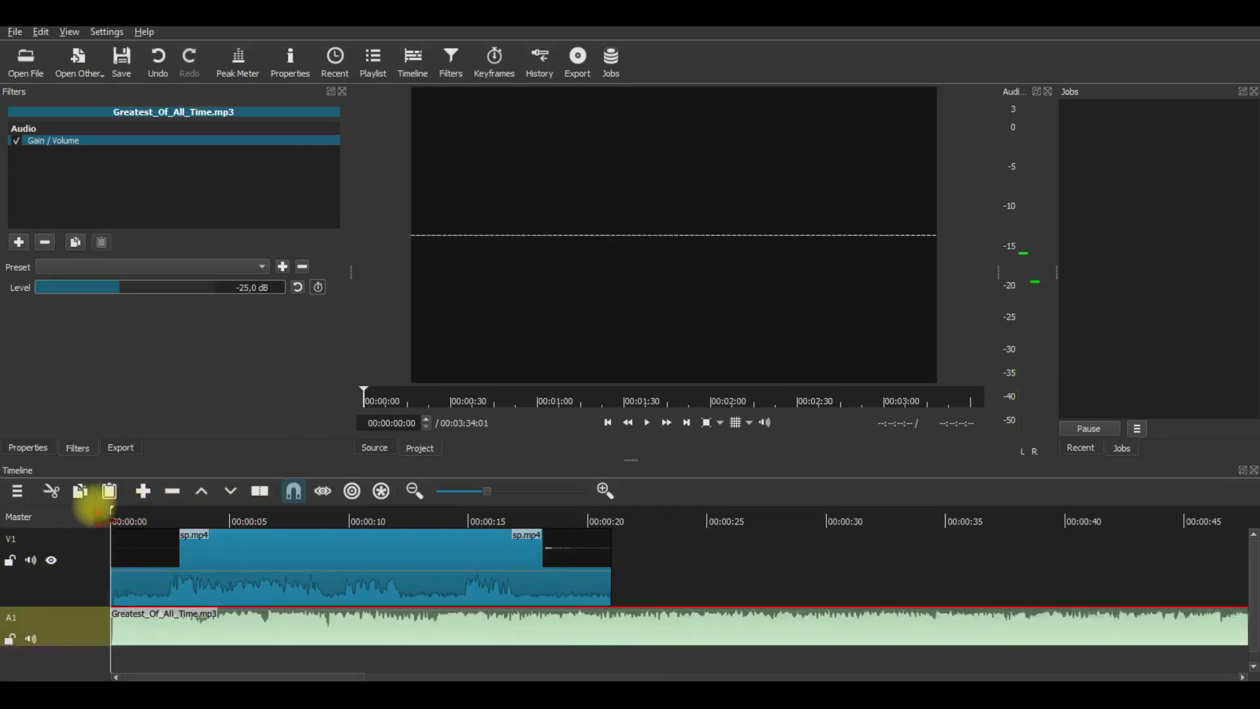
click(648, 423)
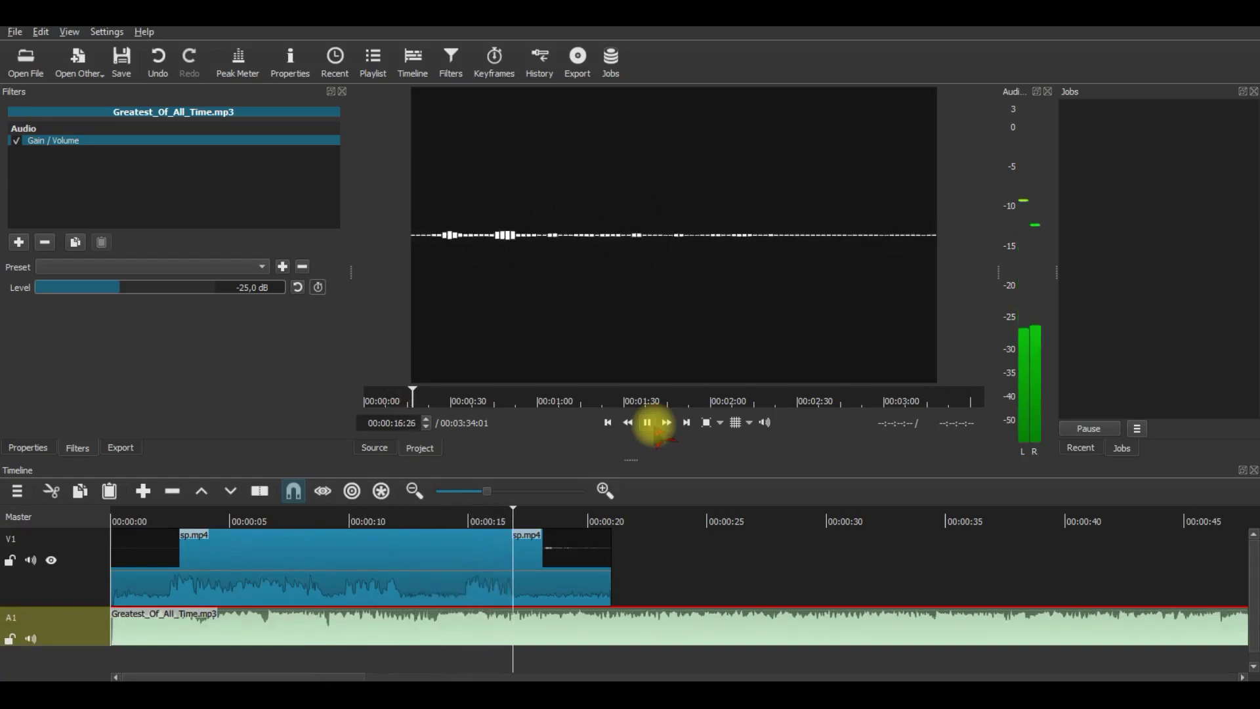
click(648, 423)
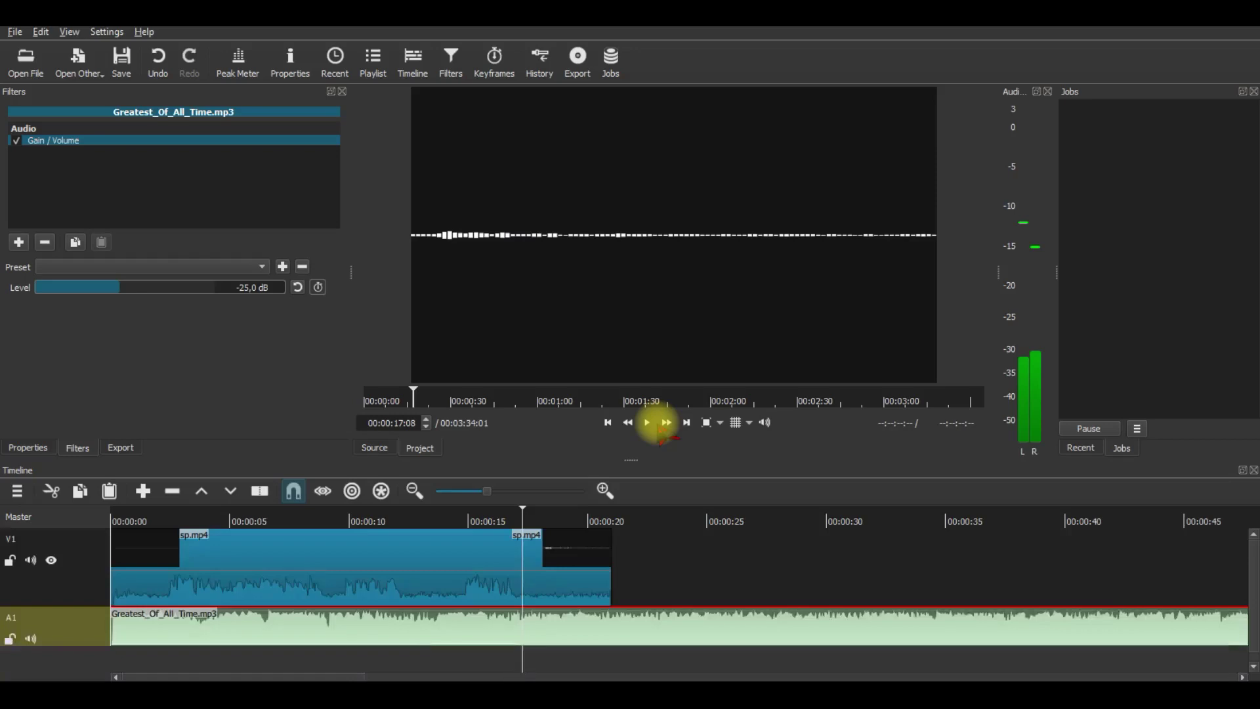